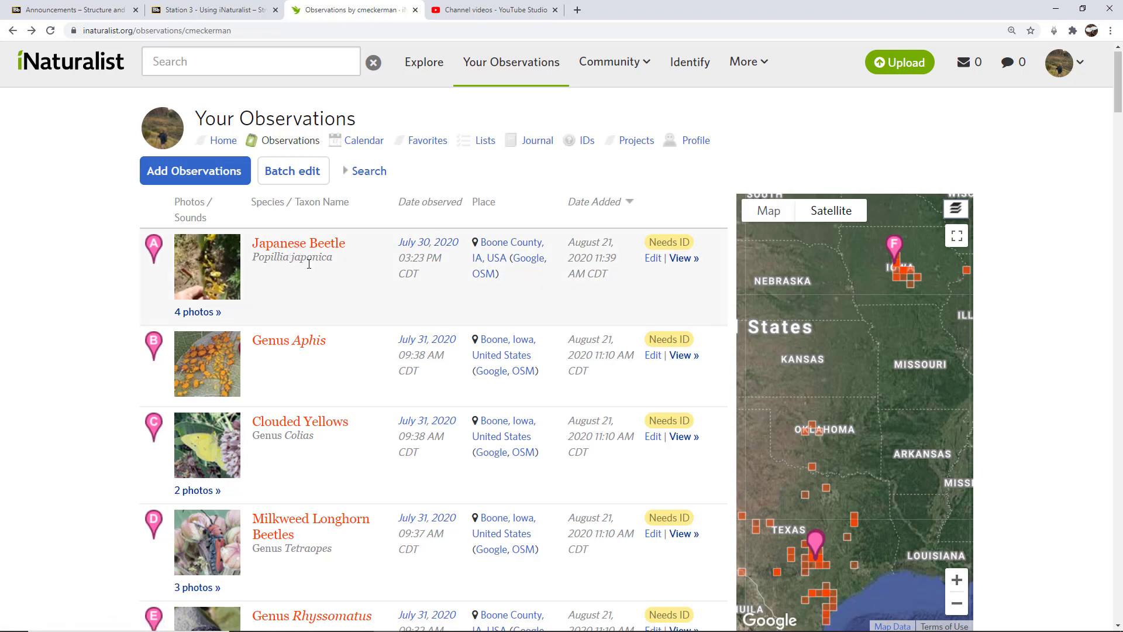
Open the Japanese Beetle observation and examine its observed date and its location on the satellite map
click(321, 256)
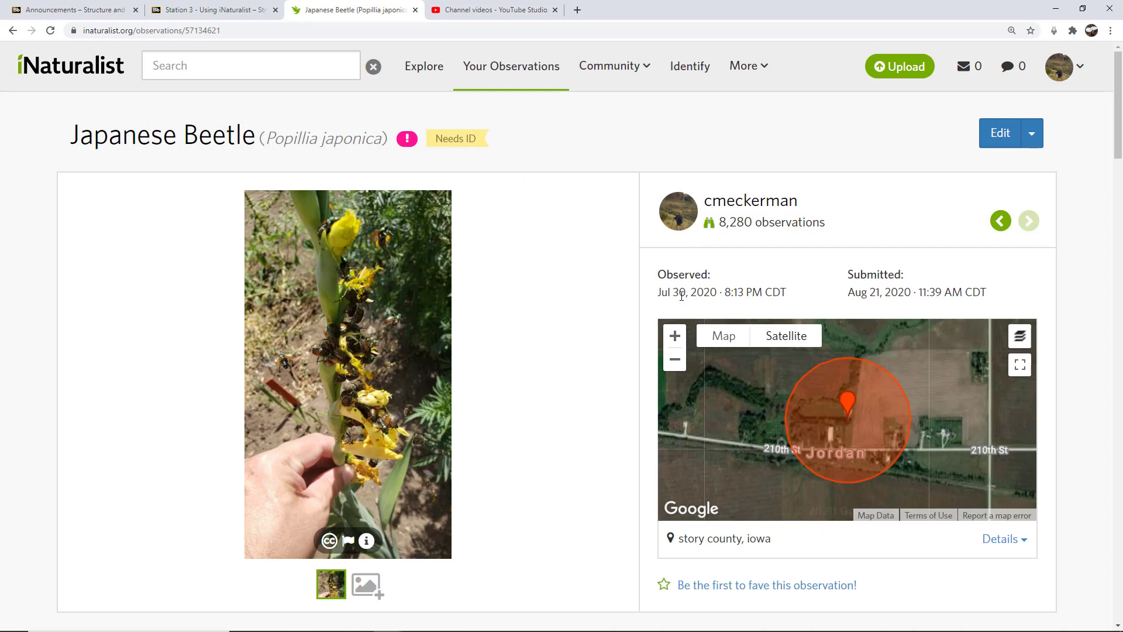
mouse_move(682, 294)
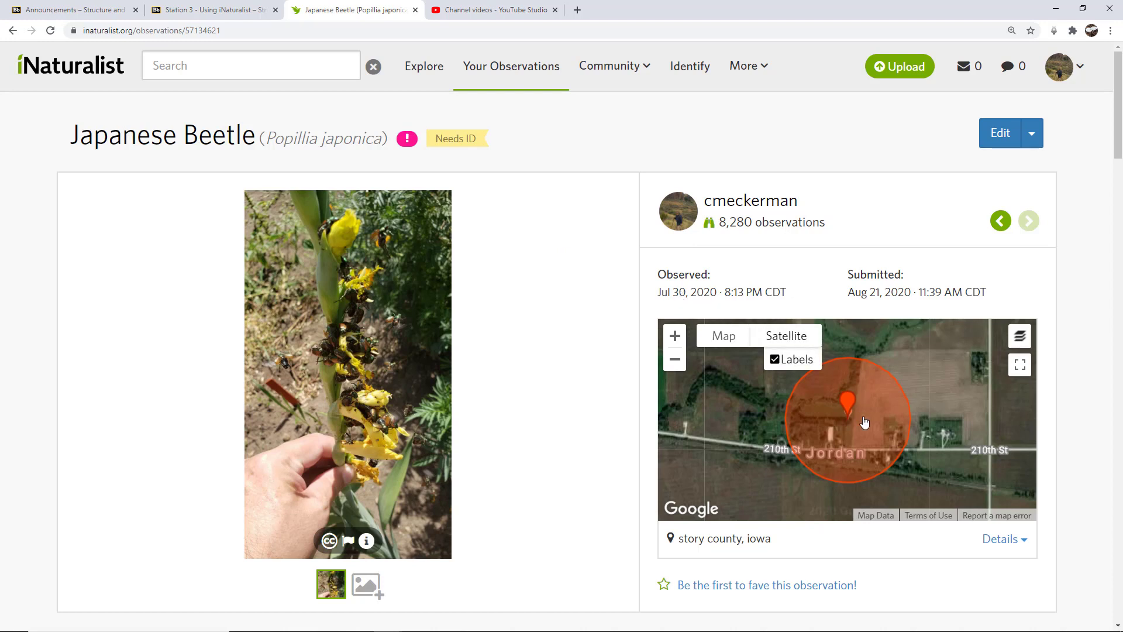
scroll(921, 391, down, 1)
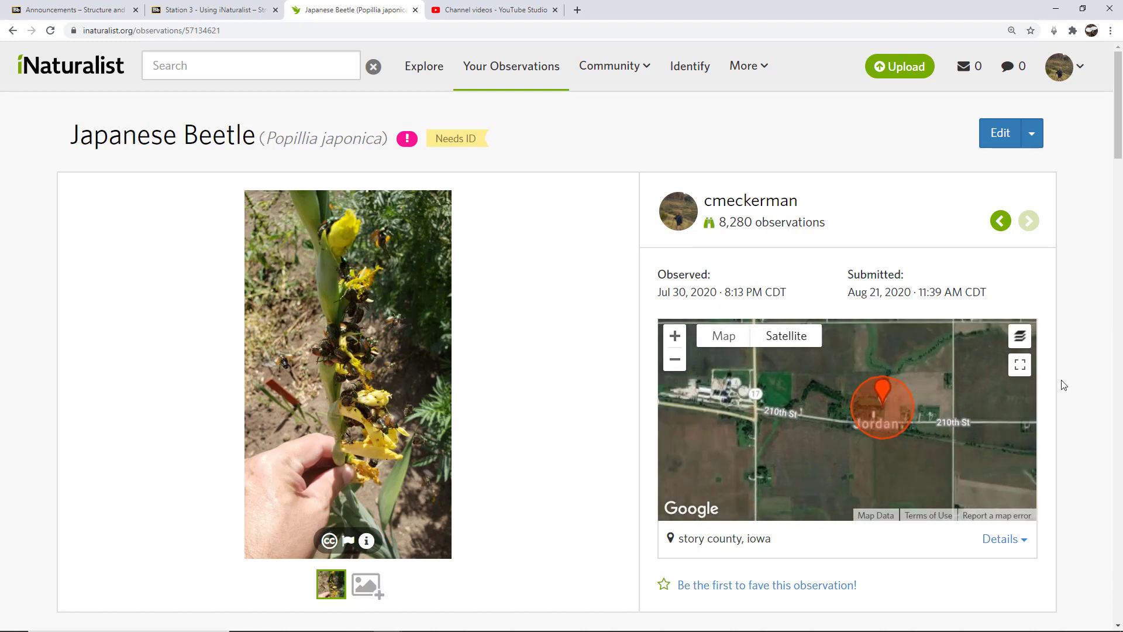
scroll(965, 398, down, 1)
drag(965, 391, 897, 420)
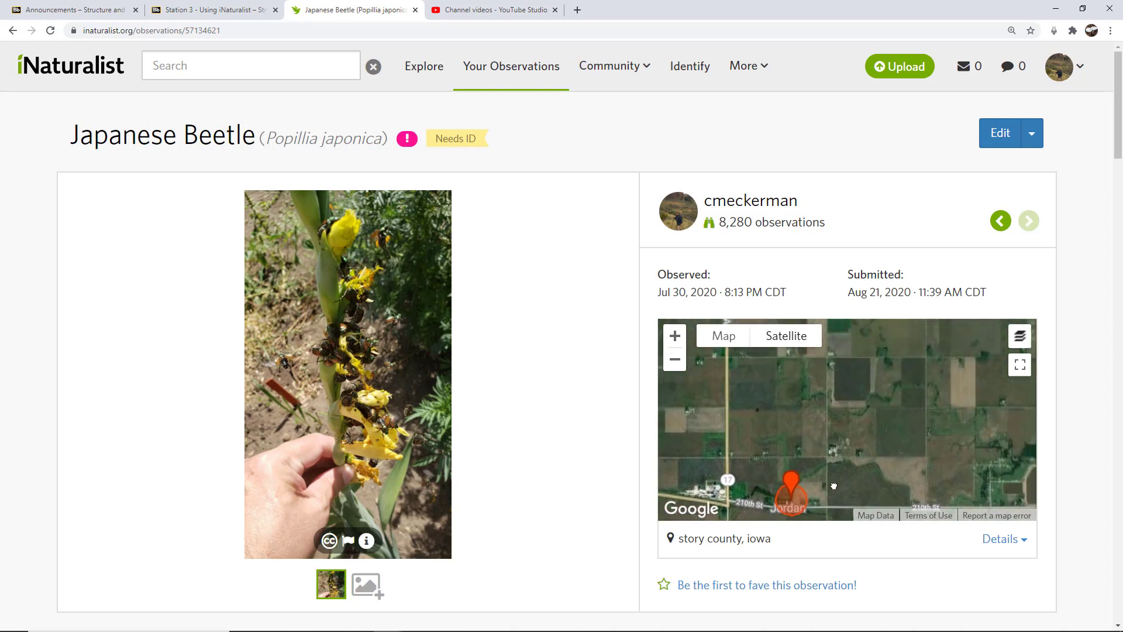
scroll(862, 400, down, 1)
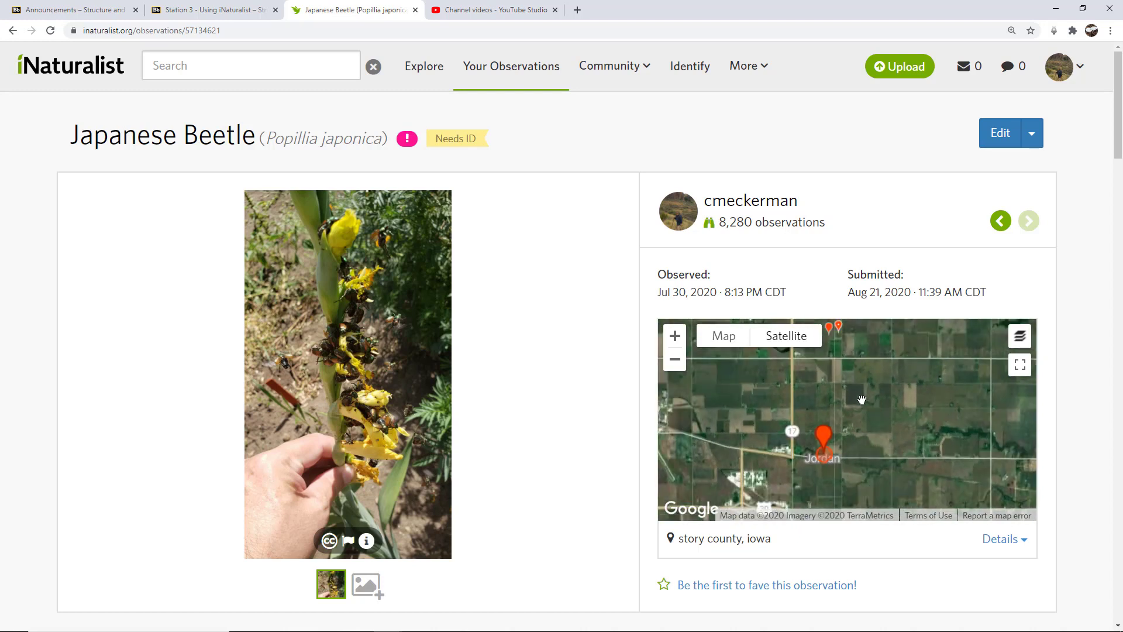
drag(862, 400, 860, 414)
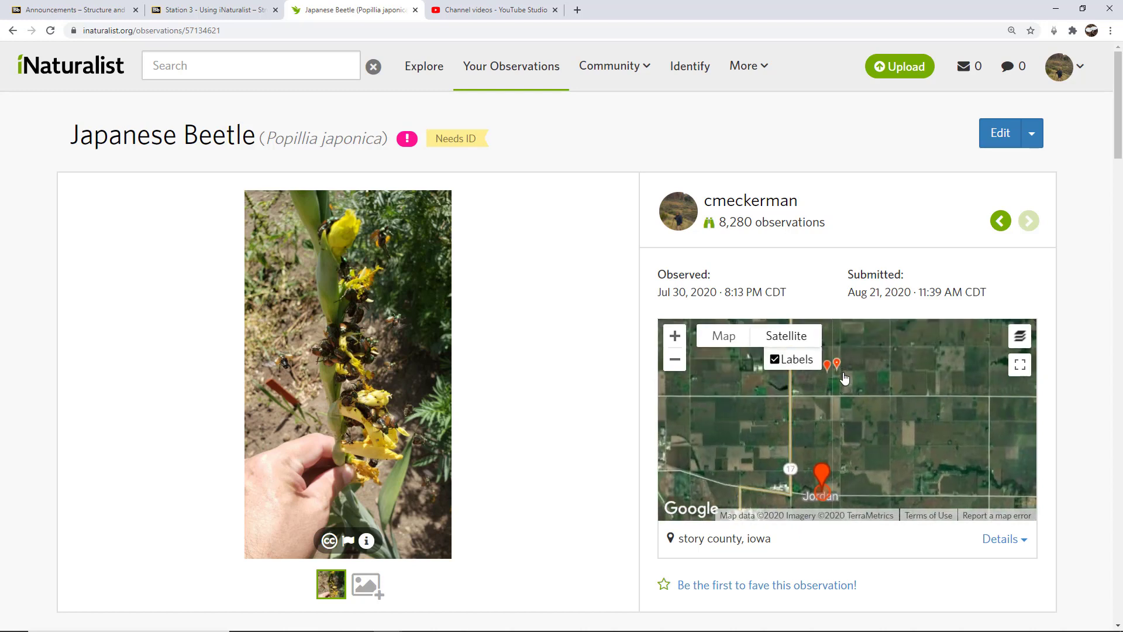
drag(821, 376, 909, 363)
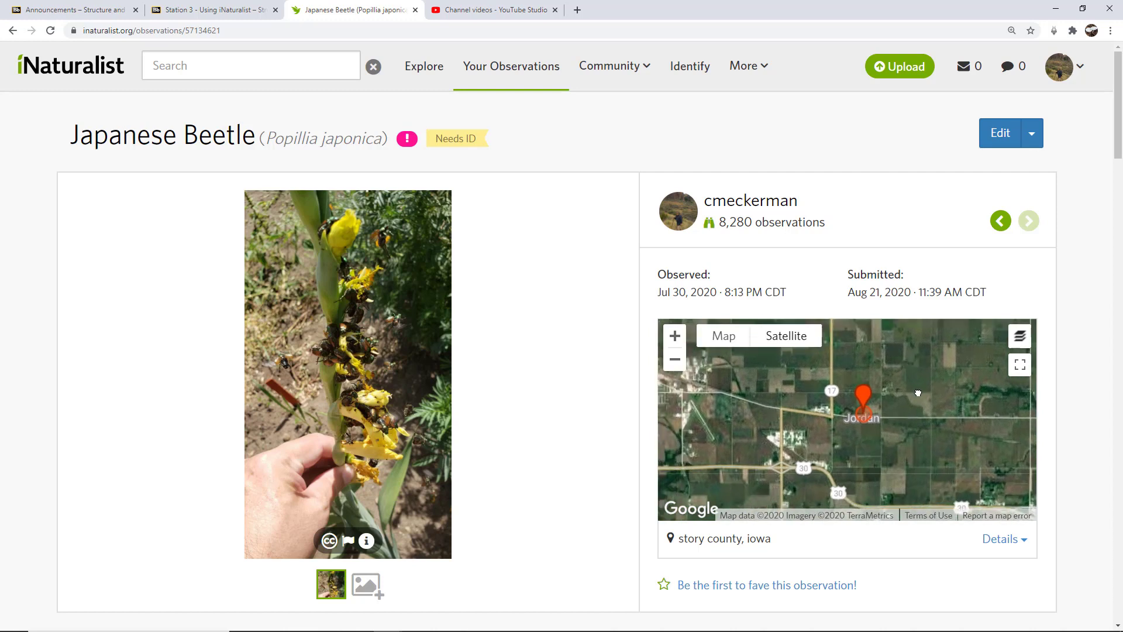
drag(920, 401, 911, 396)
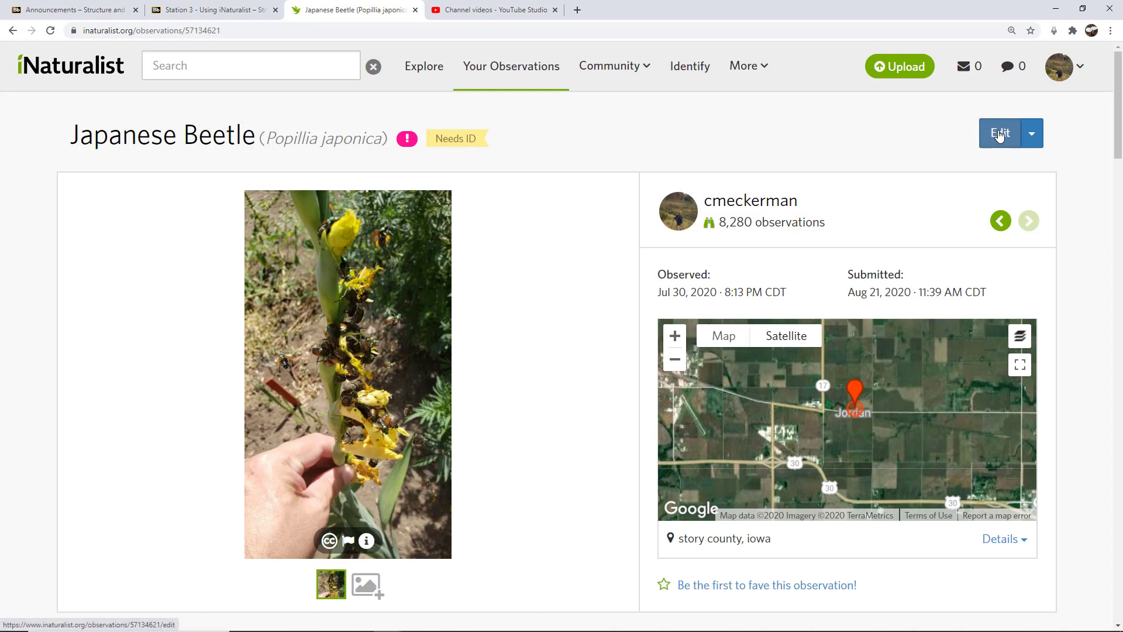
Open the Japanese Beetle observation for editing and change the day in its observed date to make it 2020-07-31
click(1034, 138)
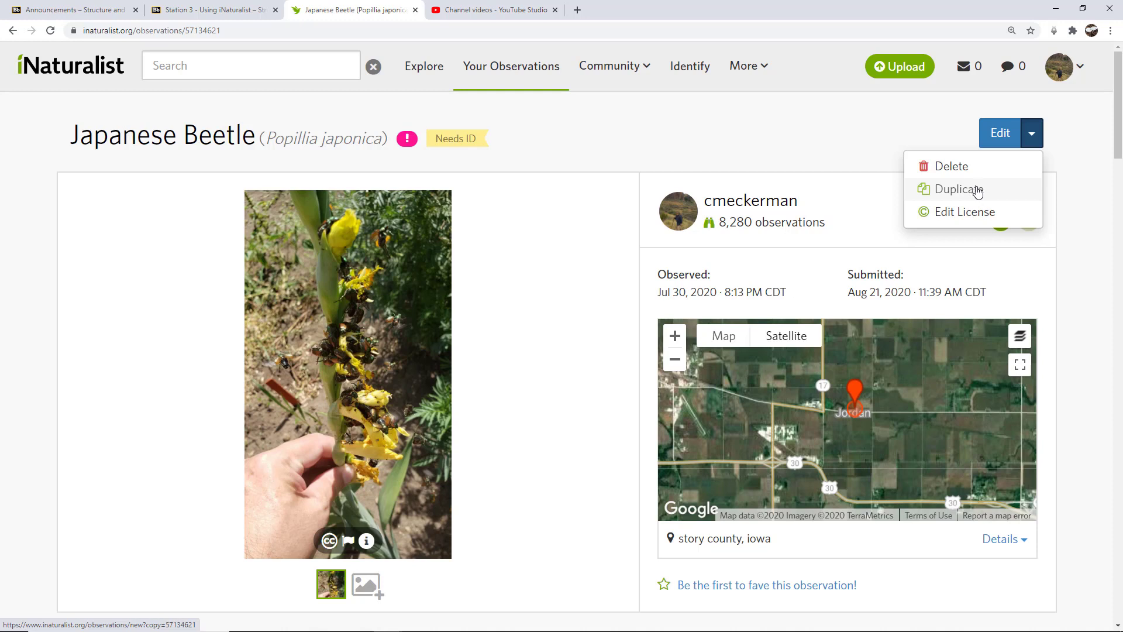
click(1000, 135)
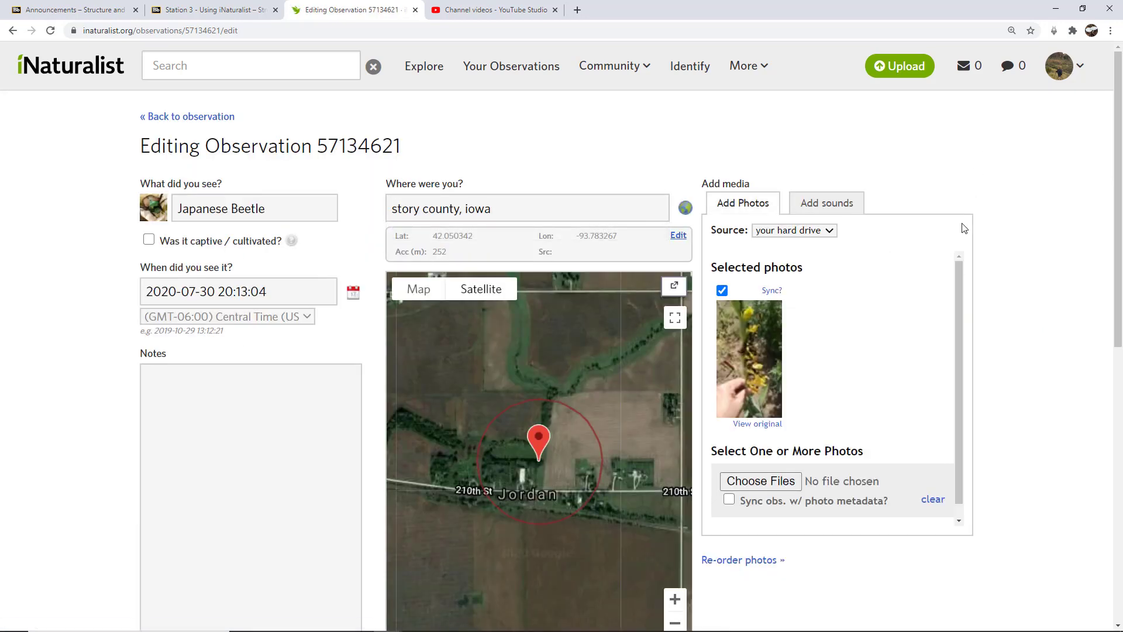
drag(1119, 123, 1118, 154)
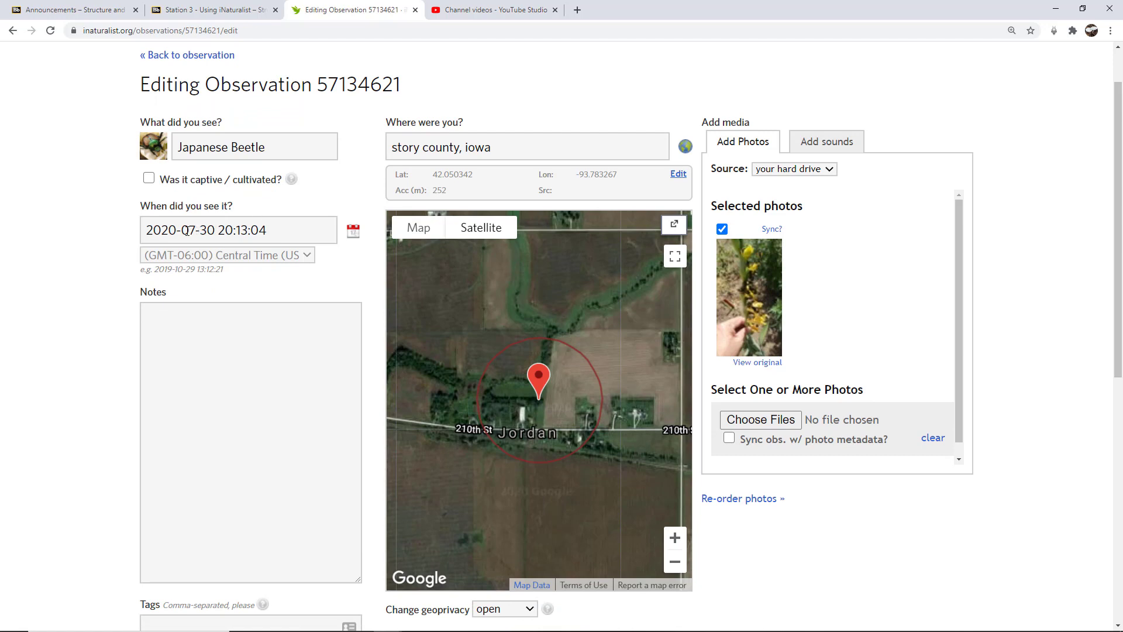
click(209, 227)
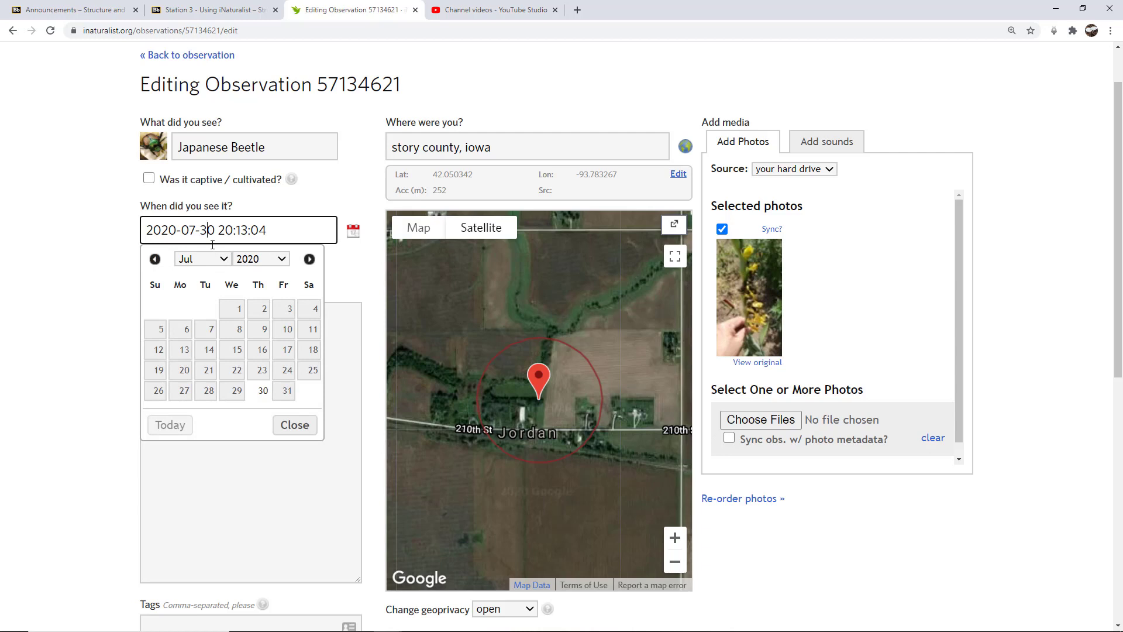
key(BackSpace)
text(1)
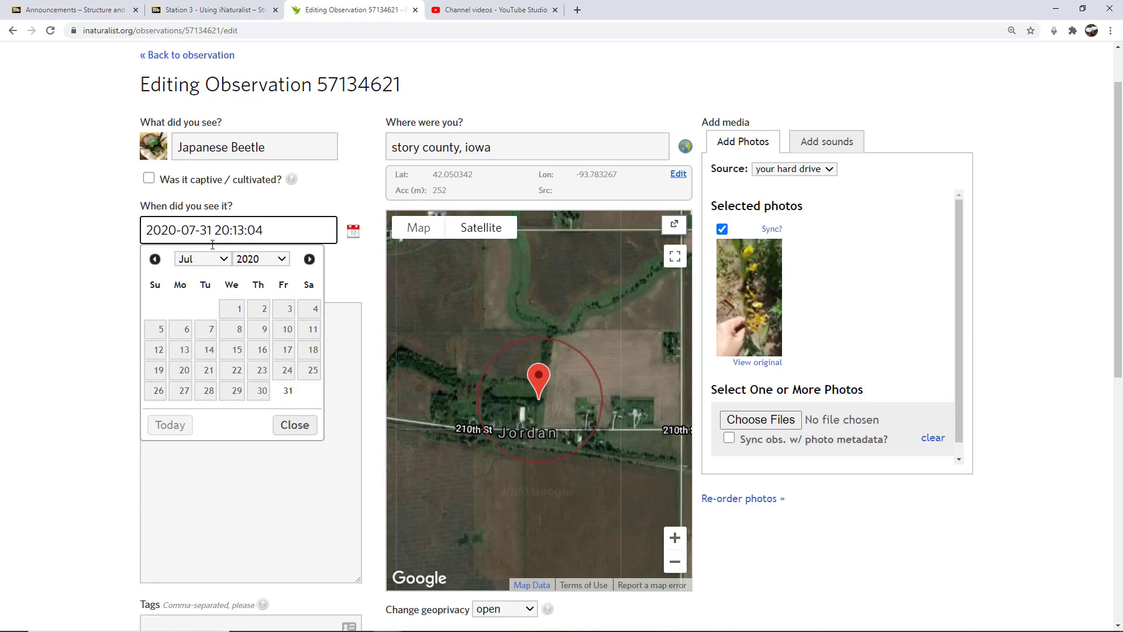
click(295, 178)
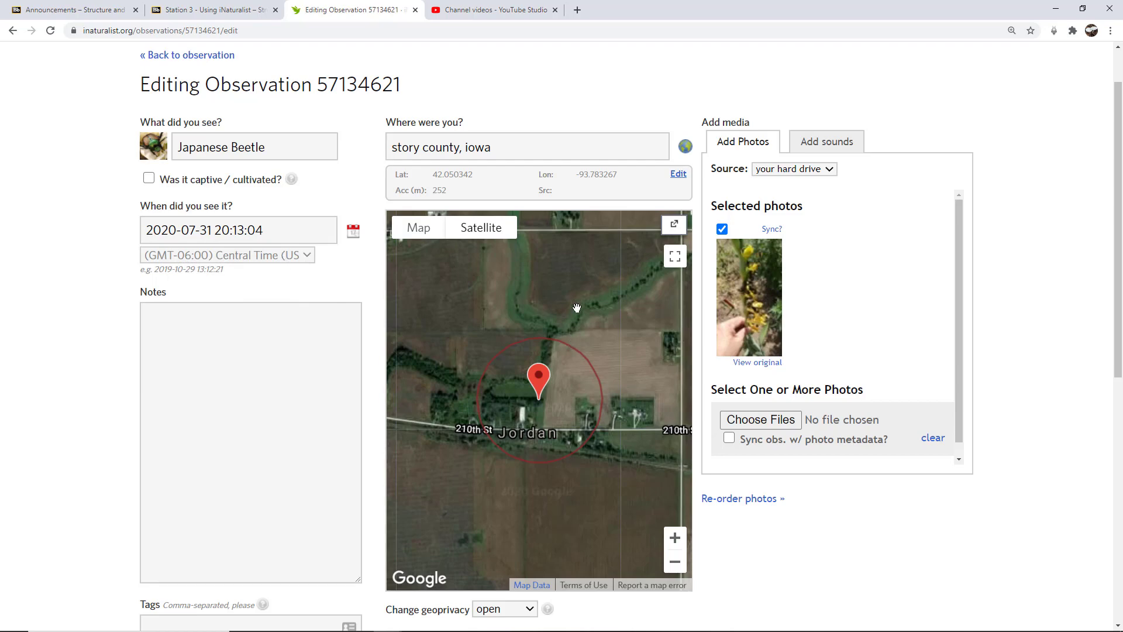
Move the observation's map marker to about latitude 42.0979, longitude -93.7576, just south of road E23 and east of highway 17
scroll(577, 308, down, 6)
scroll(587, 319, up, 6)
scroll(526, 319, down, 3)
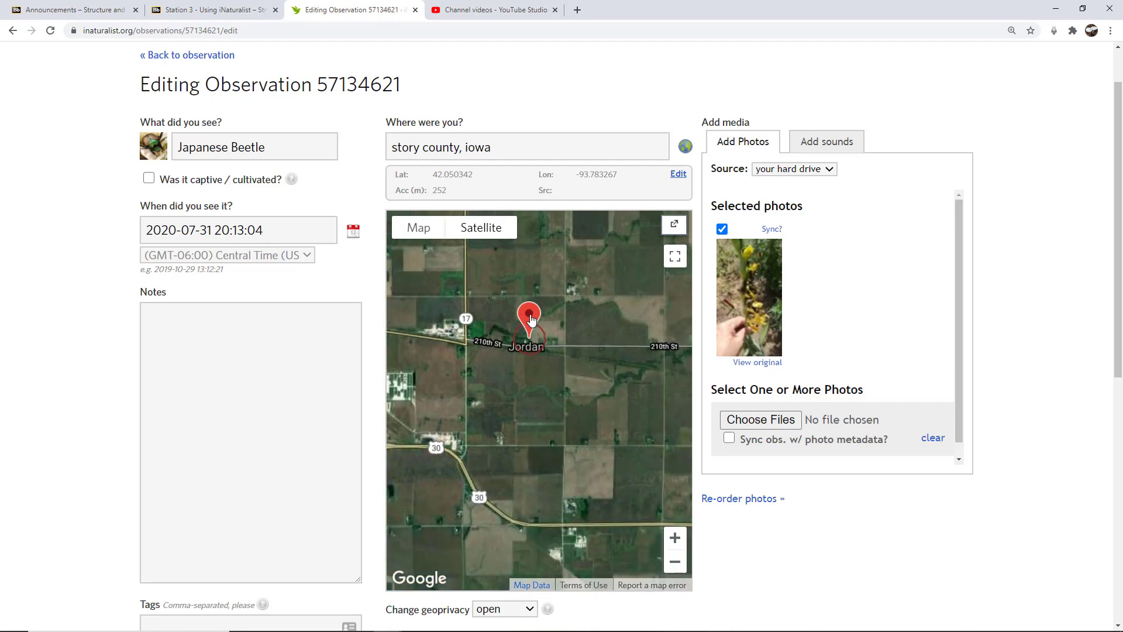
drag(572, 286, 578, 393)
scroll(576, 356, up, 2)
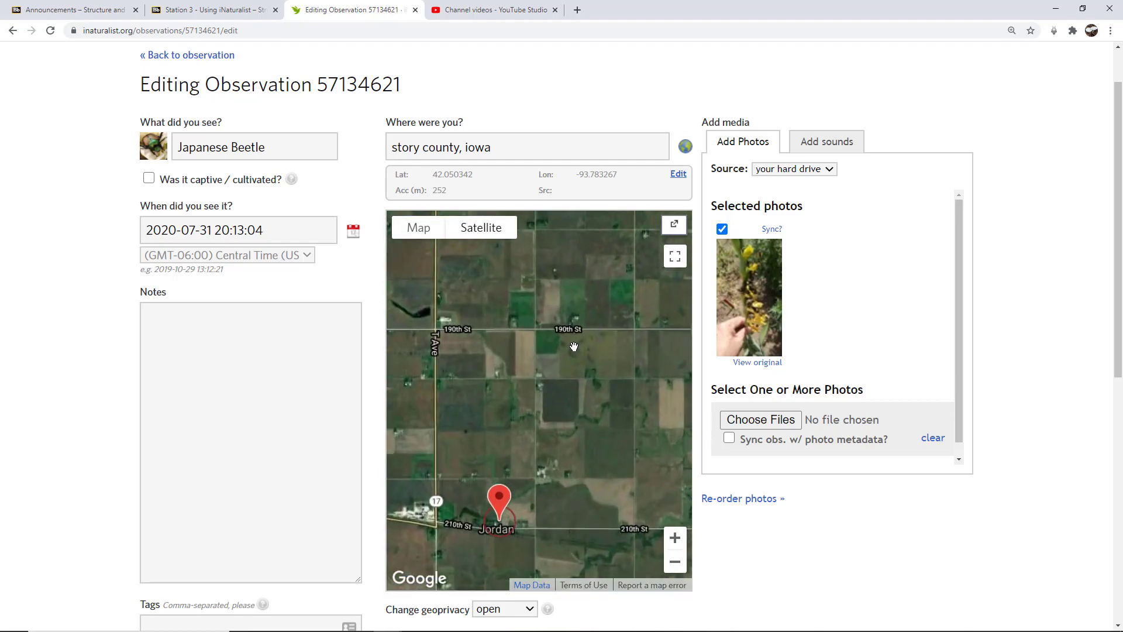
scroll(574, 347, up, 2)
scroll(575, 347, down, 2)
drag(518, 362, 491, 505)
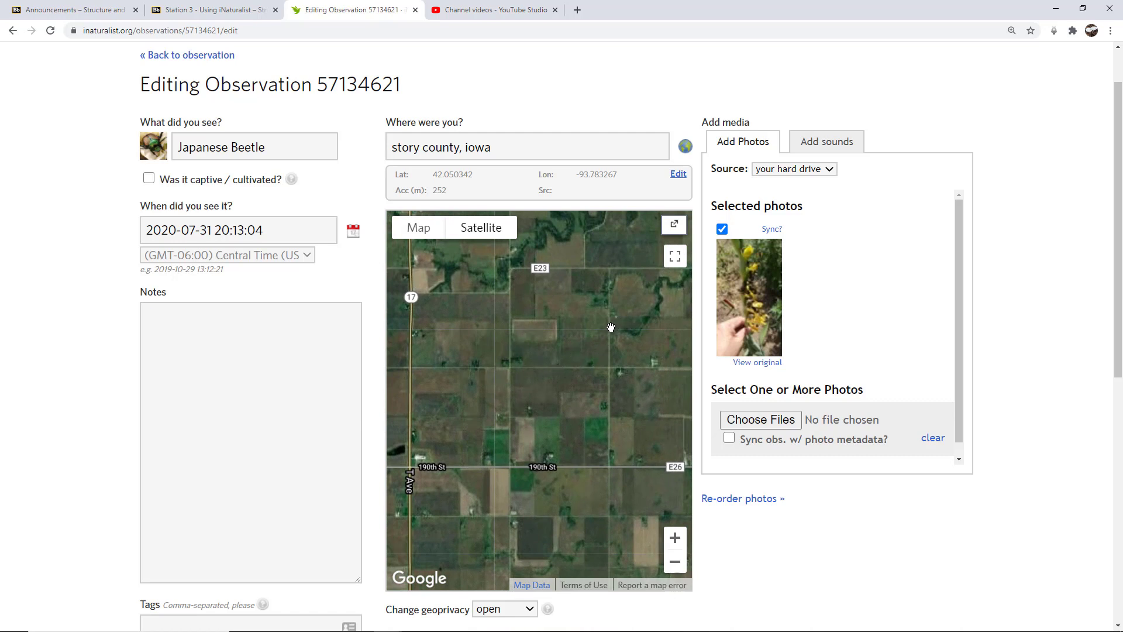
click(592, 321)
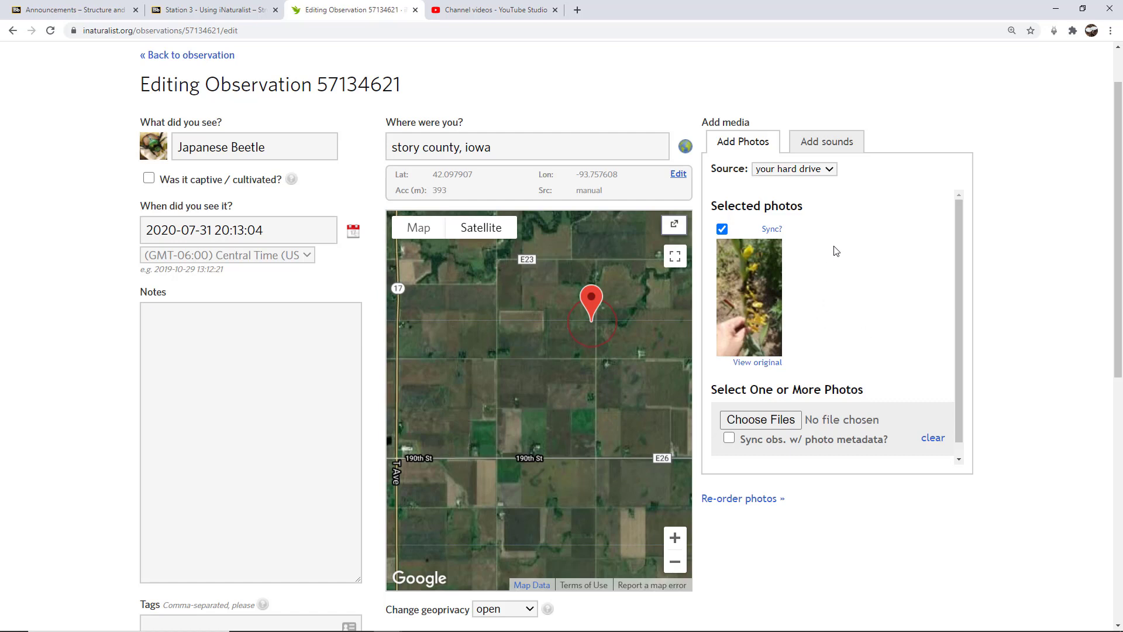
Look at the sound upload options, then add the photo 20200731_152348 from the hard drive to the observation
click(829, 141)
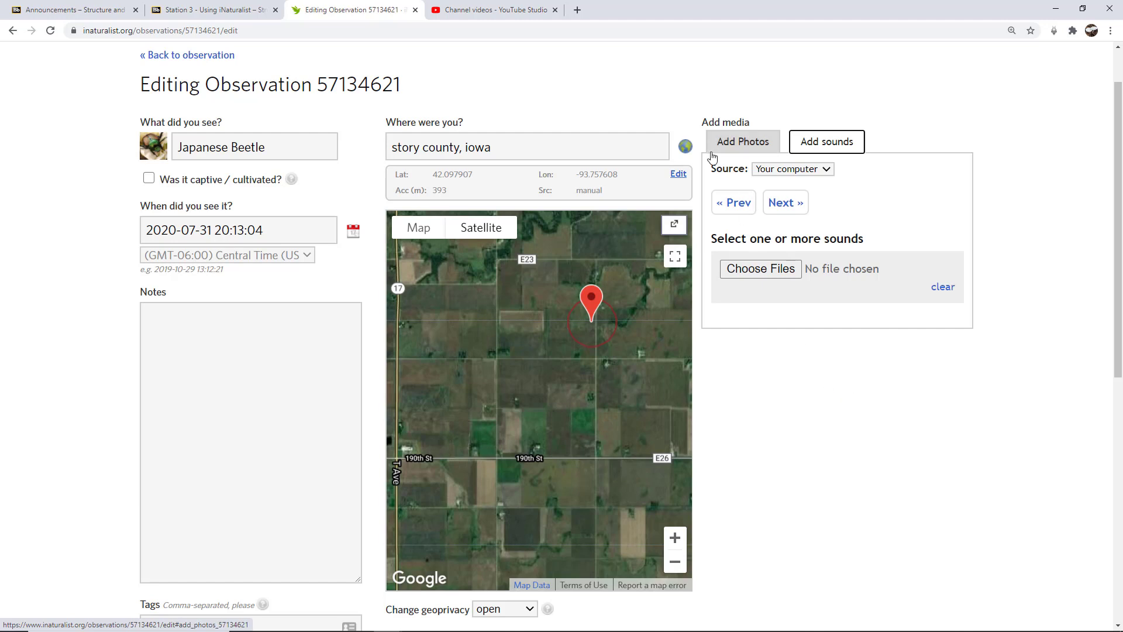
click(736, 146)
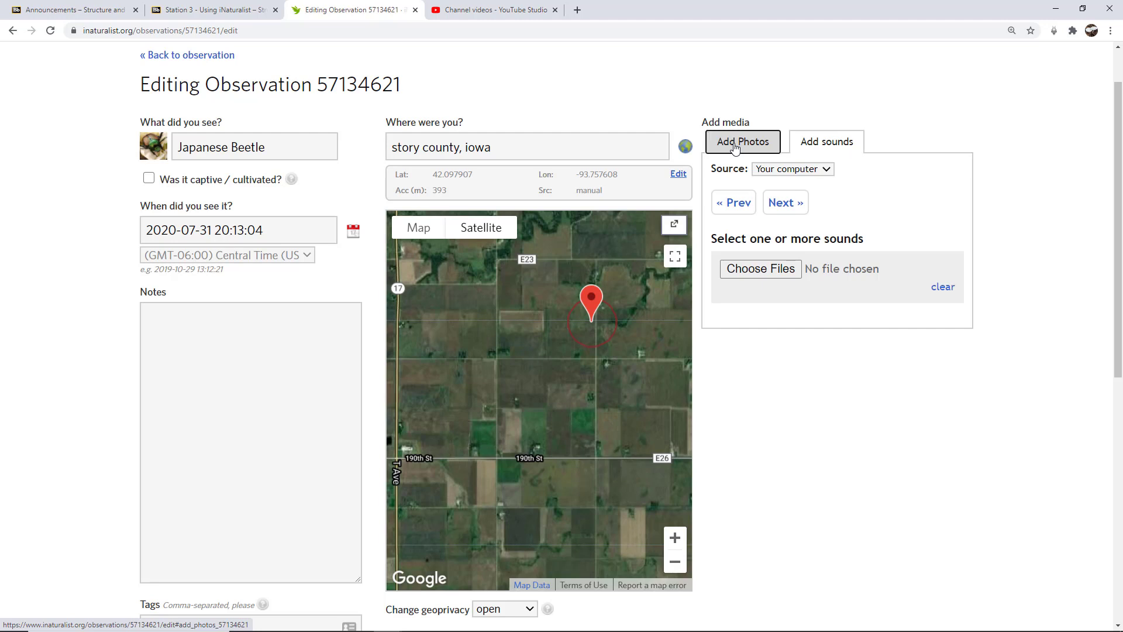
click(787, 171)
click(788, 195)
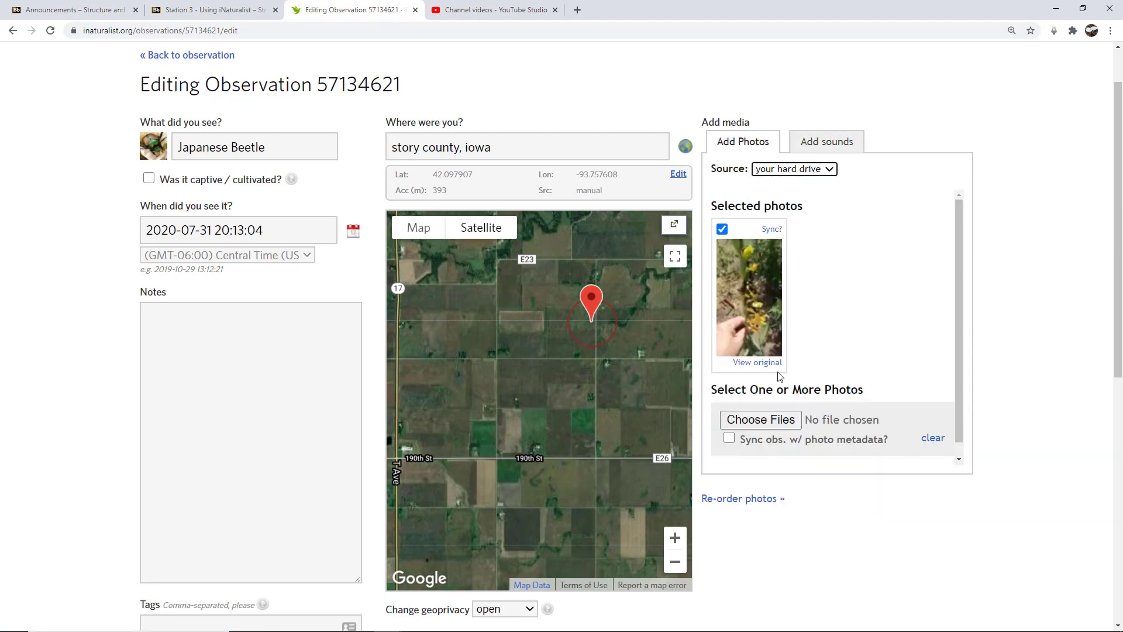
click(763, 421)
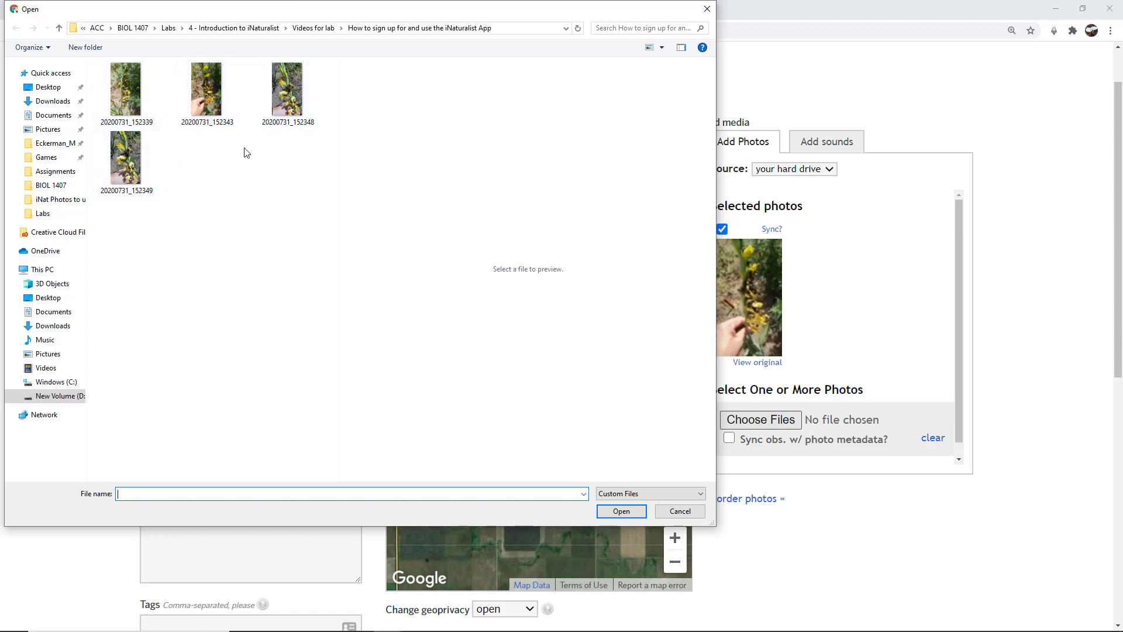
click(286, 94)
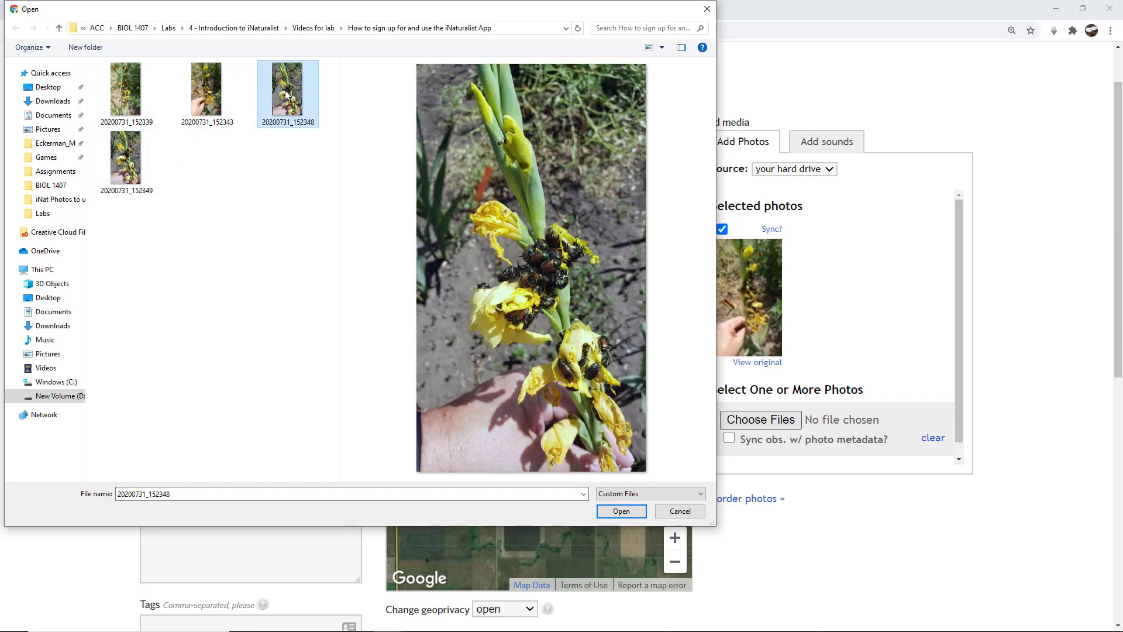
click(622, 512)
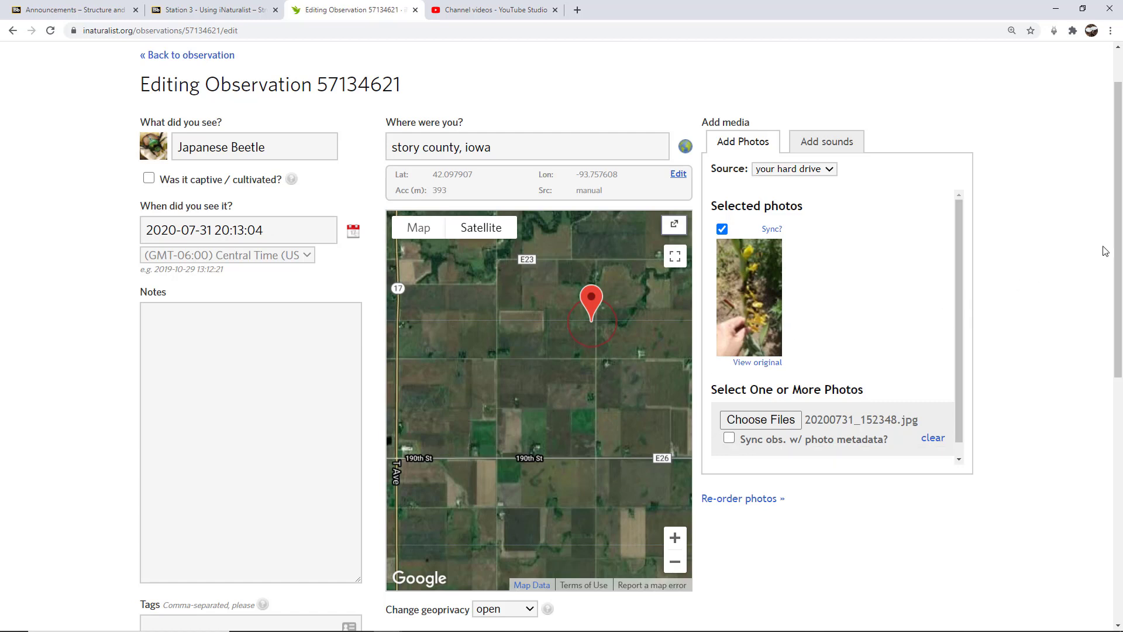
Check the list of additional fields without adding one, and save the edited observation
drag(1119, 270, 1120, 289)
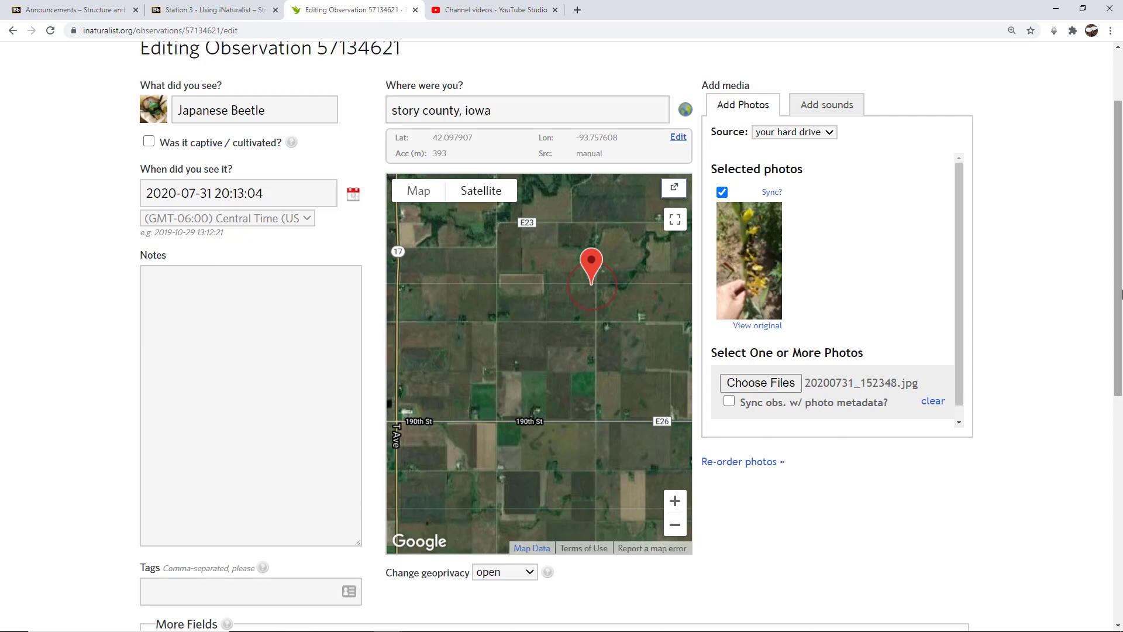
drag(1119, 294, 1103, 396)
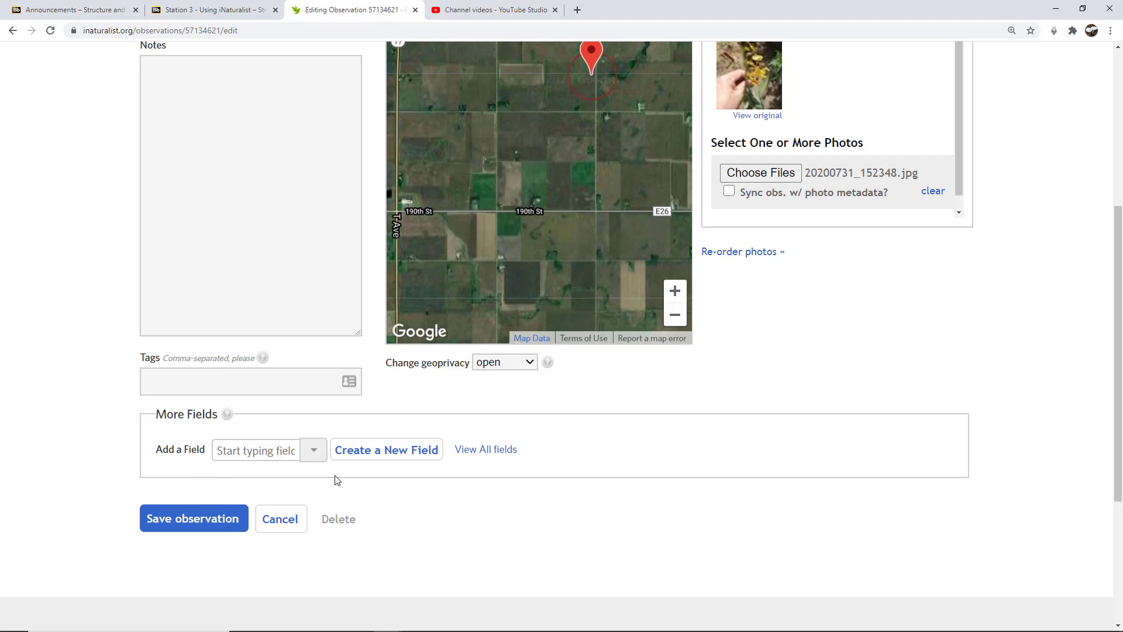
click(310, 456)
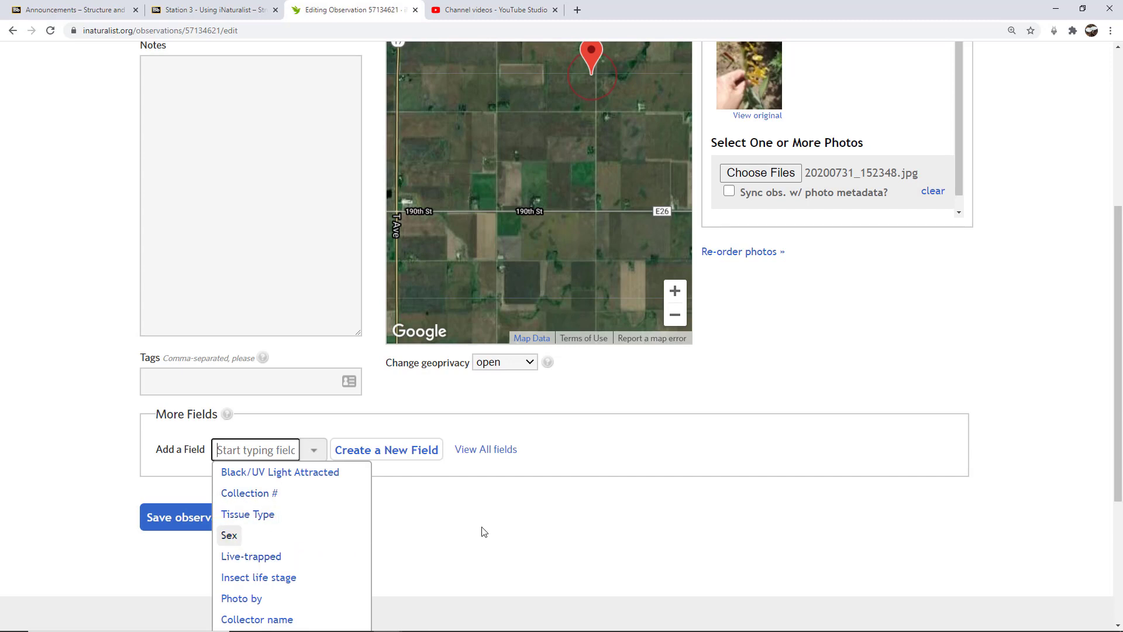
click(499, 527)
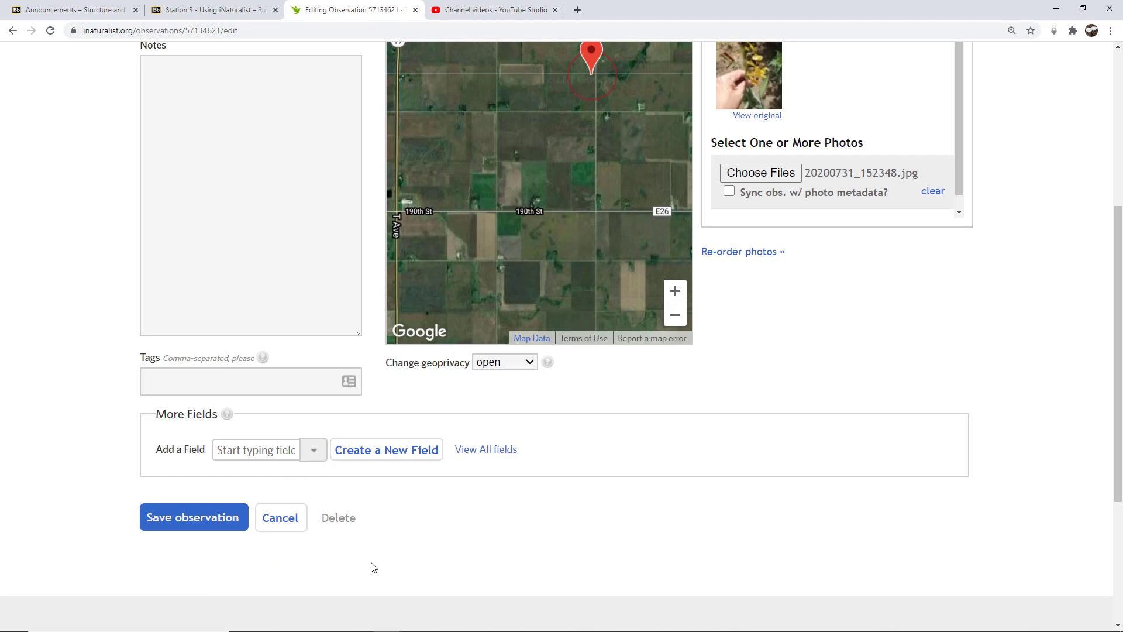
click(209, 524)
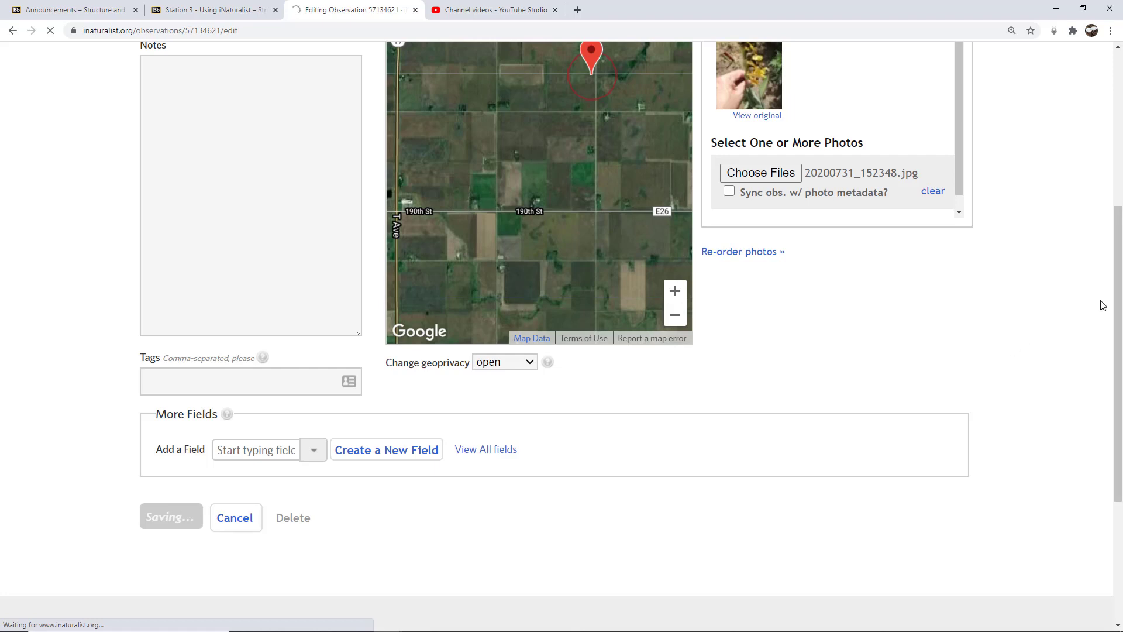
Review the saved observation's observed date, map location and both attached photos
scroll(286, 249, up, 5)
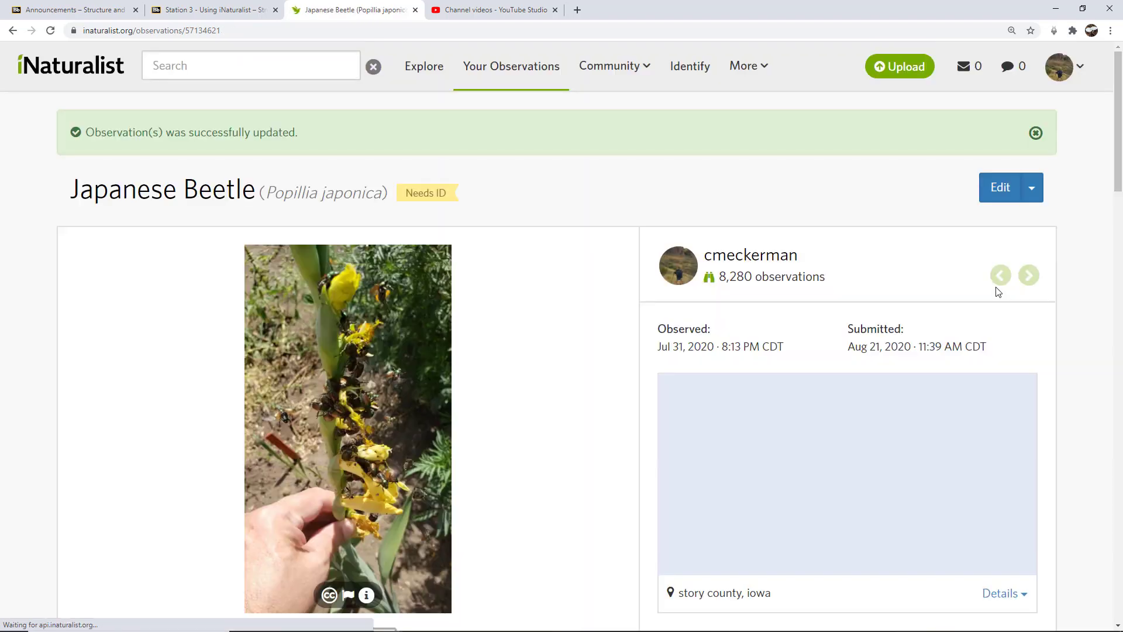
double_click(679, 346)
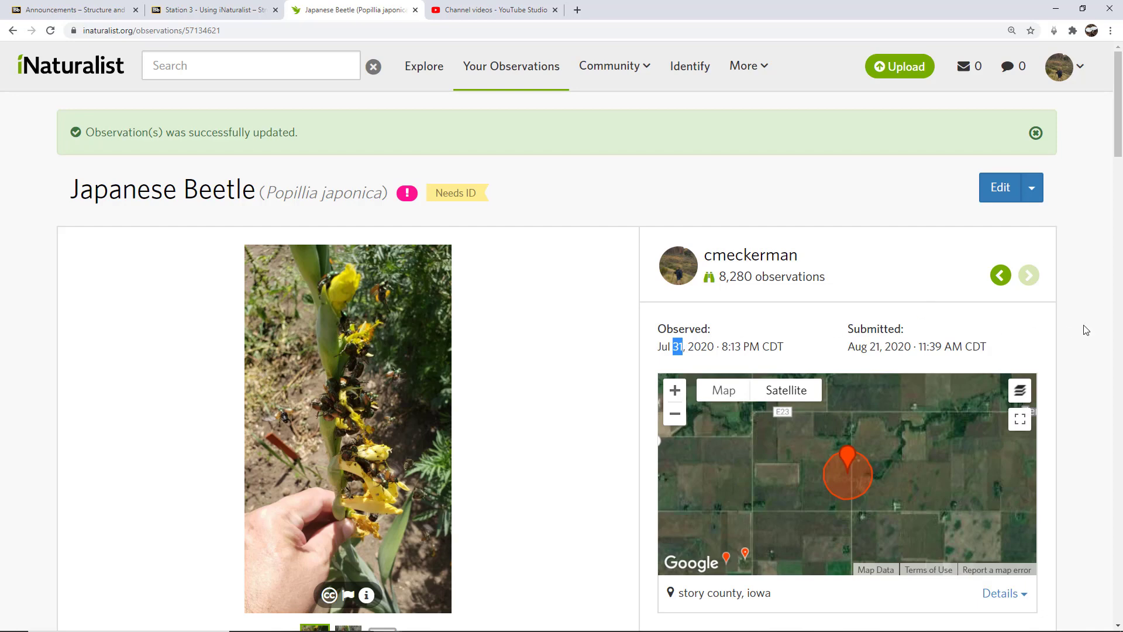
scroll(862, 484, down, 1)
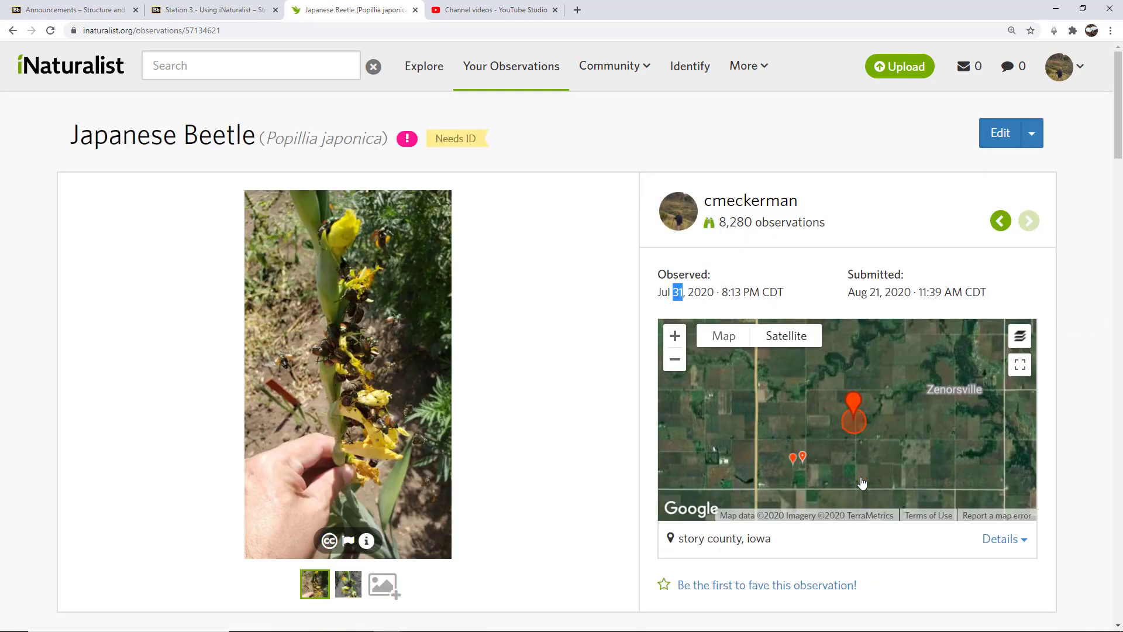
scroll(621, 287, down, 4)
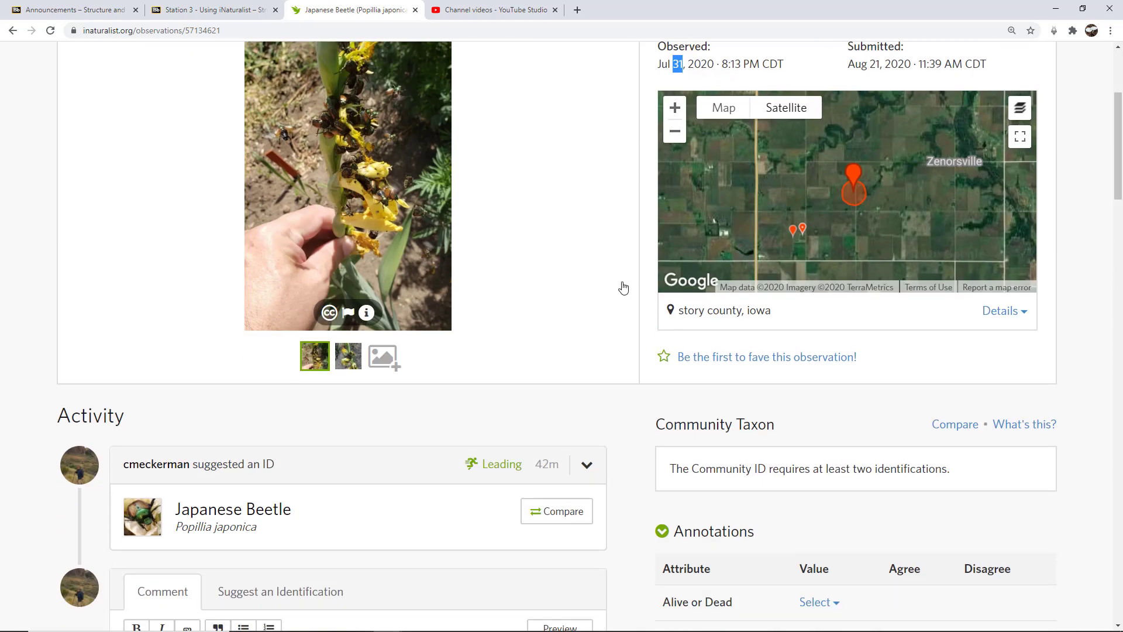
click(354, 356)
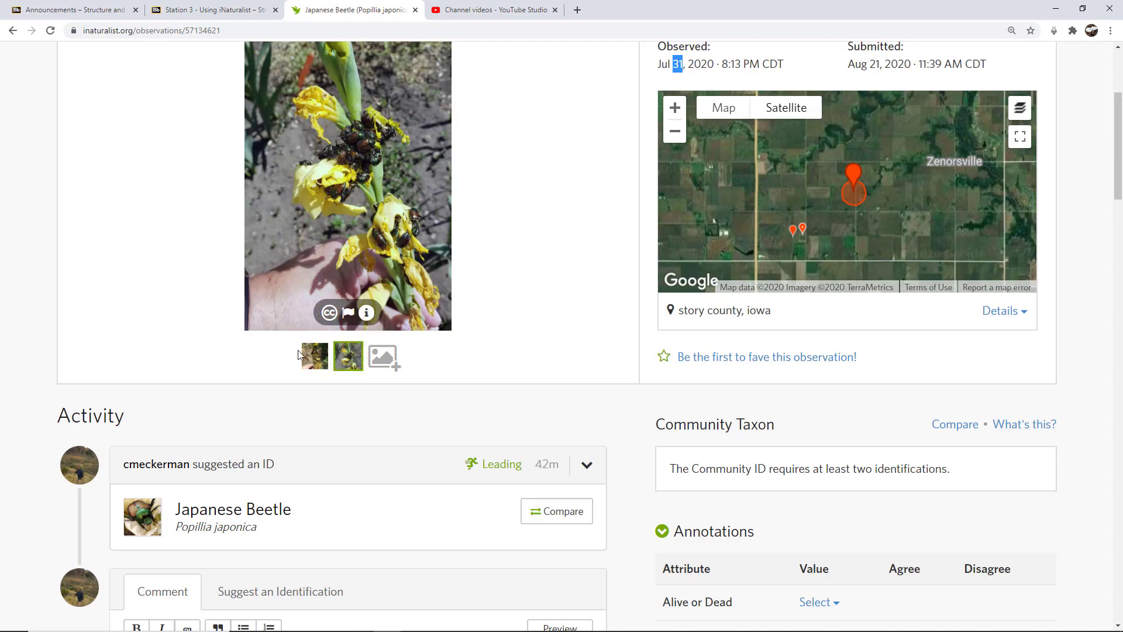
click(314, 355)
click(349, 357)
scroll(522, 326, up, 4)
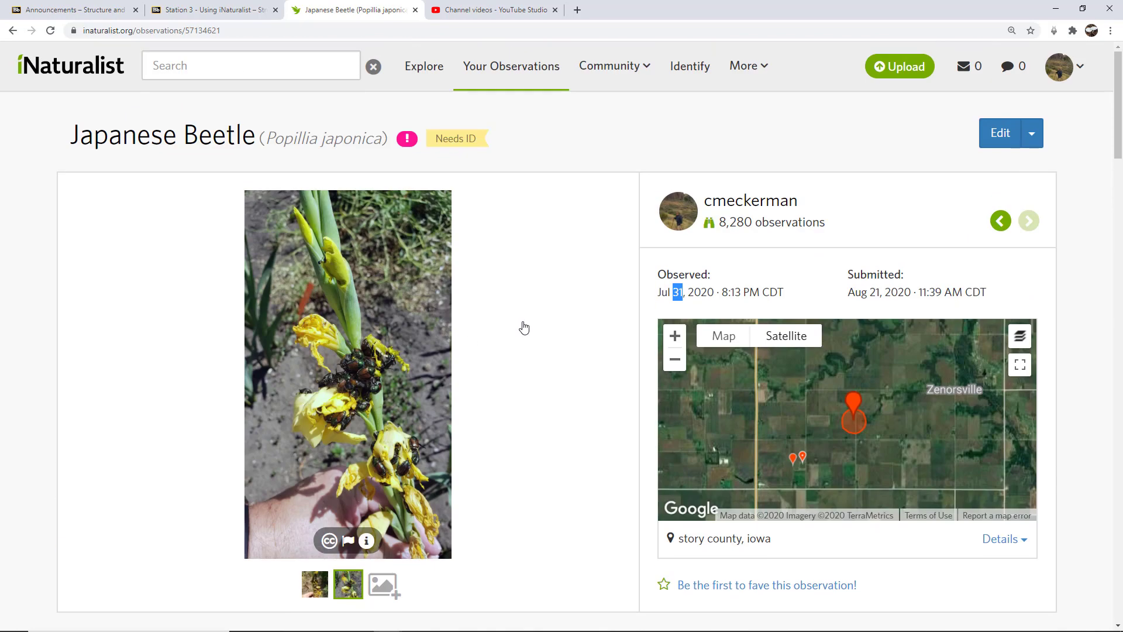
Reorder the observation's photos, giving the newly added photo position 1 and the original photo position 2, then save the observation
click(1019, 135)
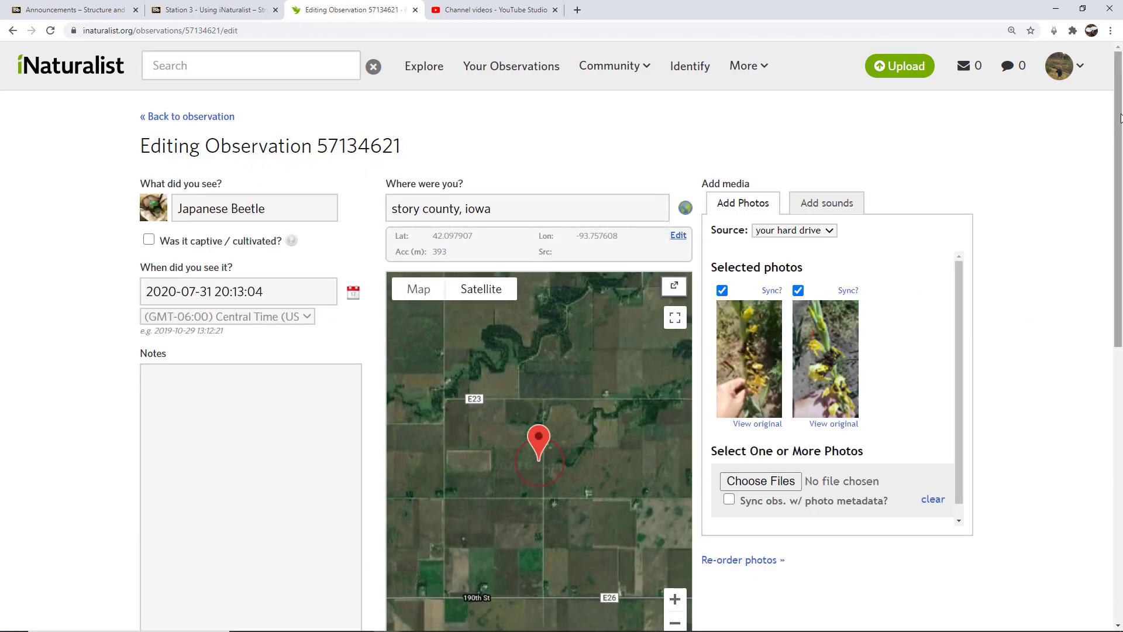
scroll(1027, 302, down, 2)
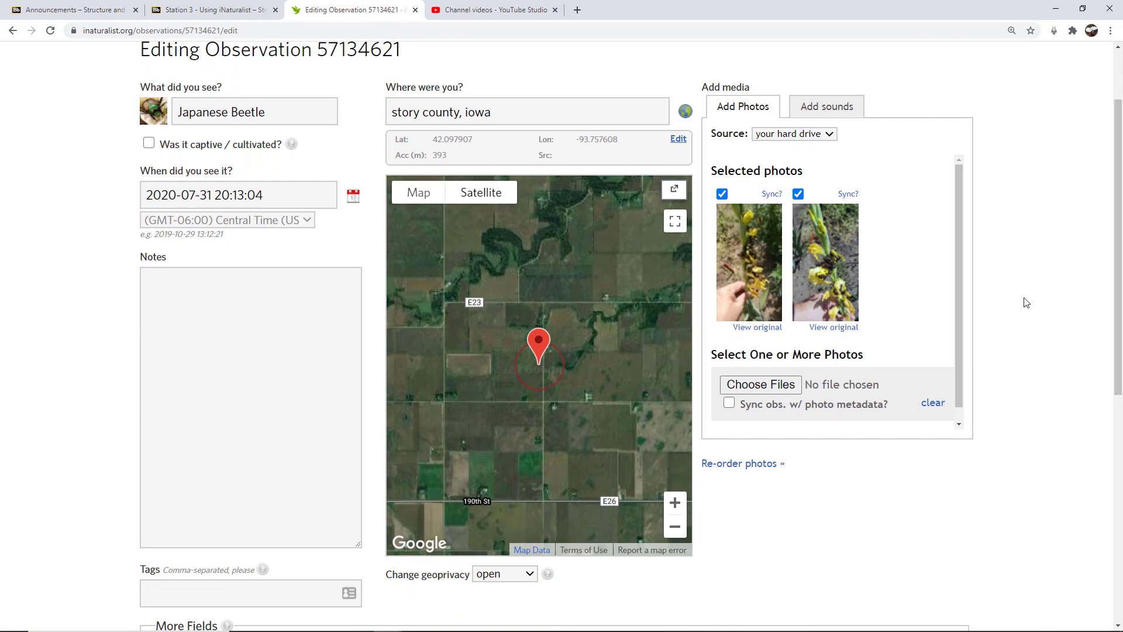
click(731, 465)
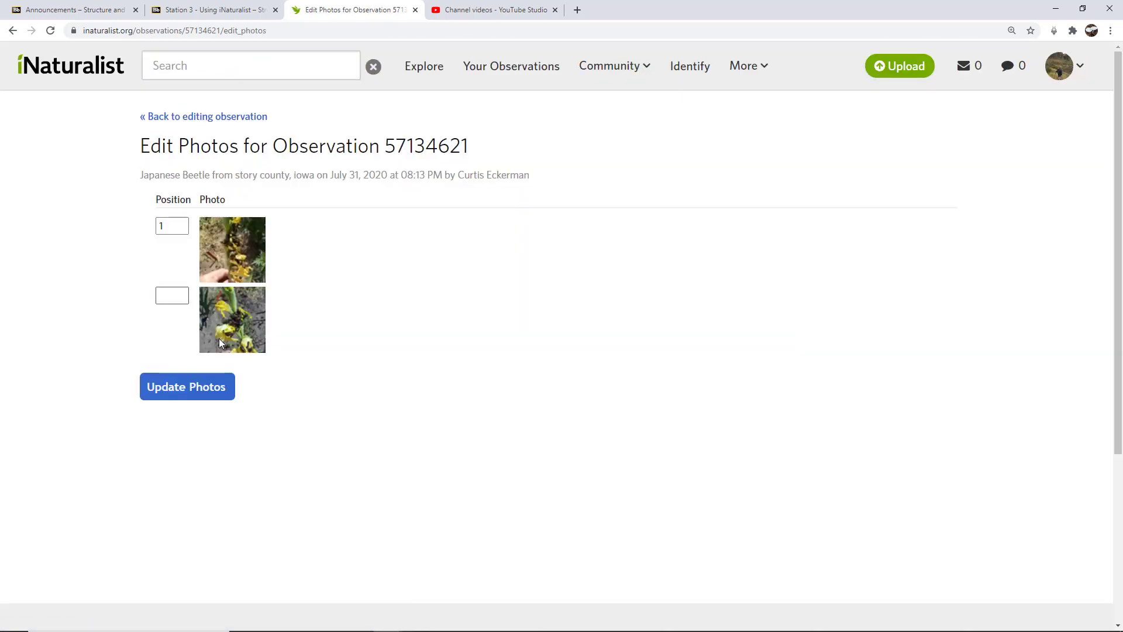
click(174, 296)
text(1)
drag(170, 226, 153, 233)
text(2)
click(193, 388)
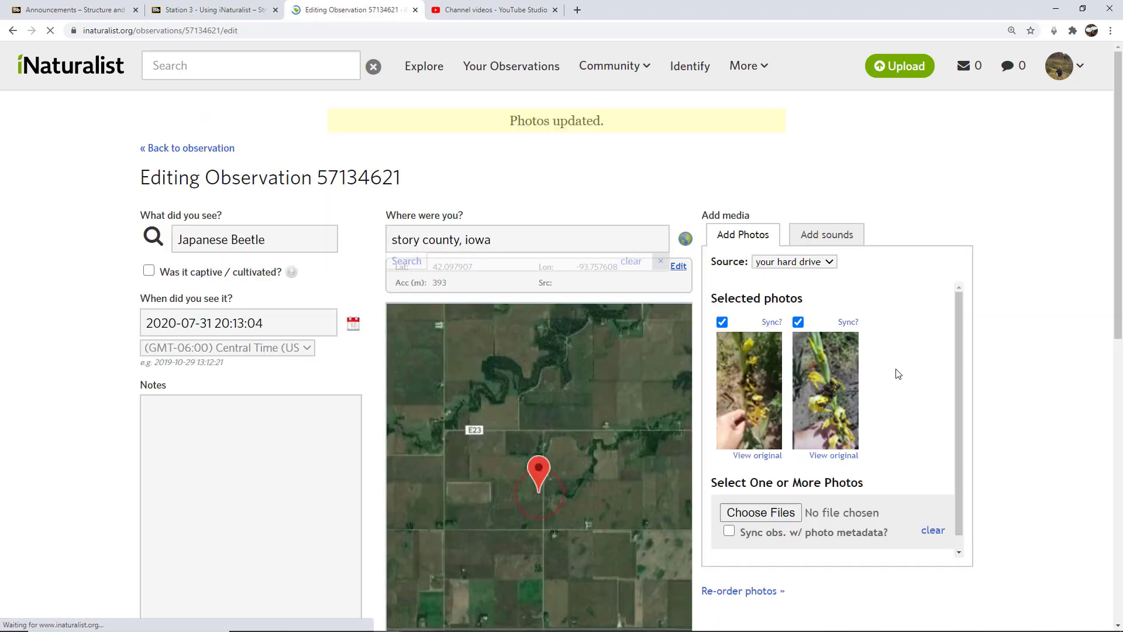
scroll(1102, 327, down, 4)
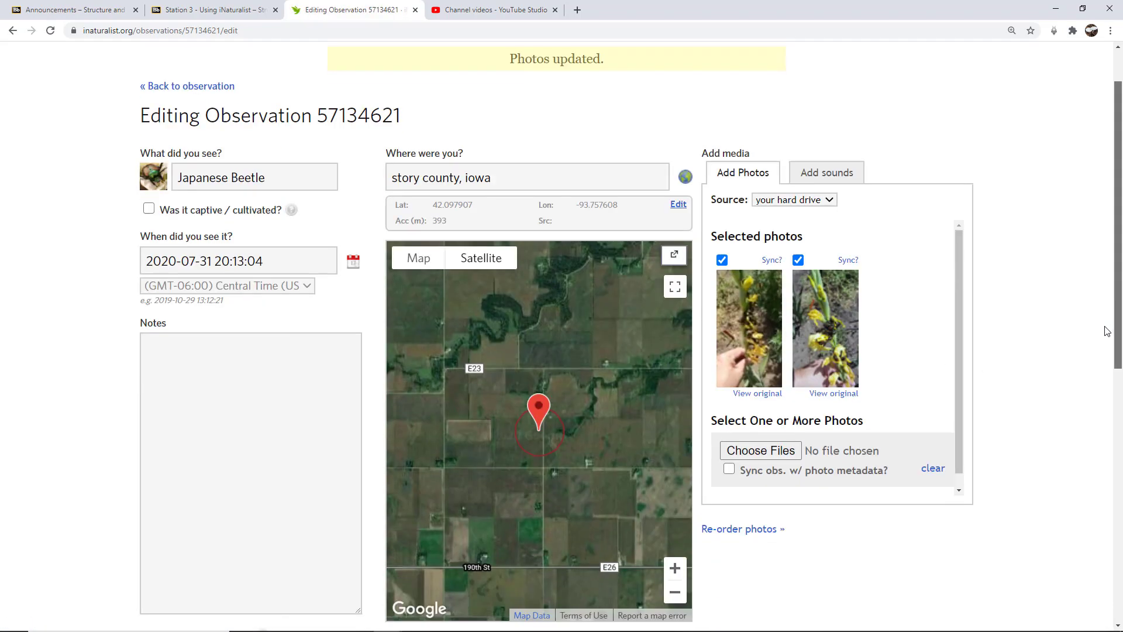
click(213, 599)
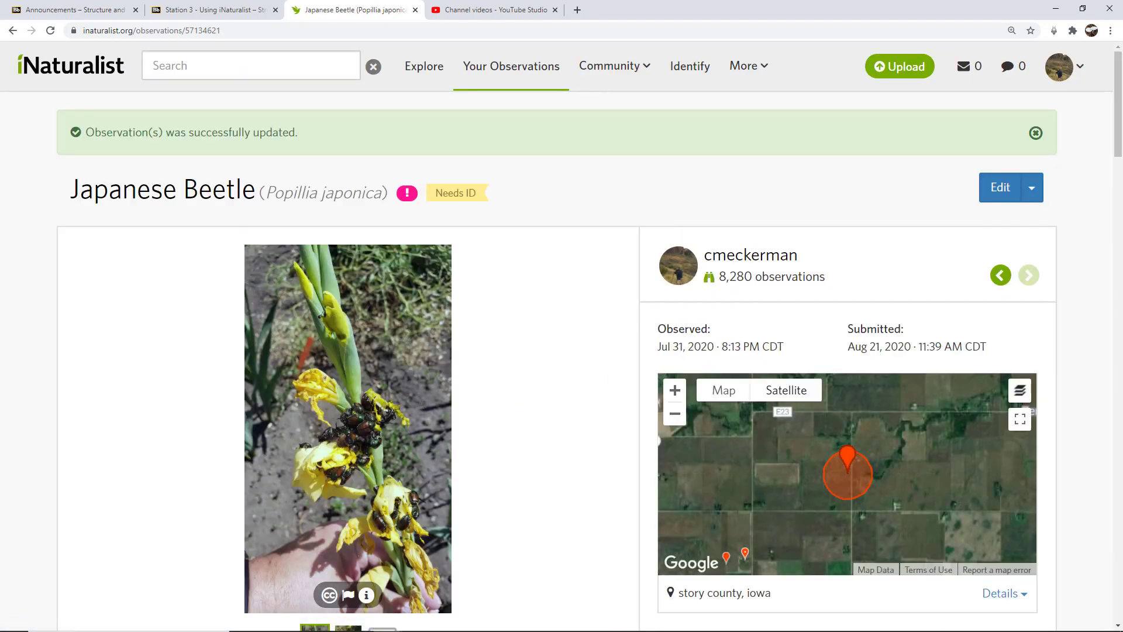
Review the saved observation's photo order by viewing the second photo and returning to the first
drag(1119, 111, 1119, 142)
click(339, 474)
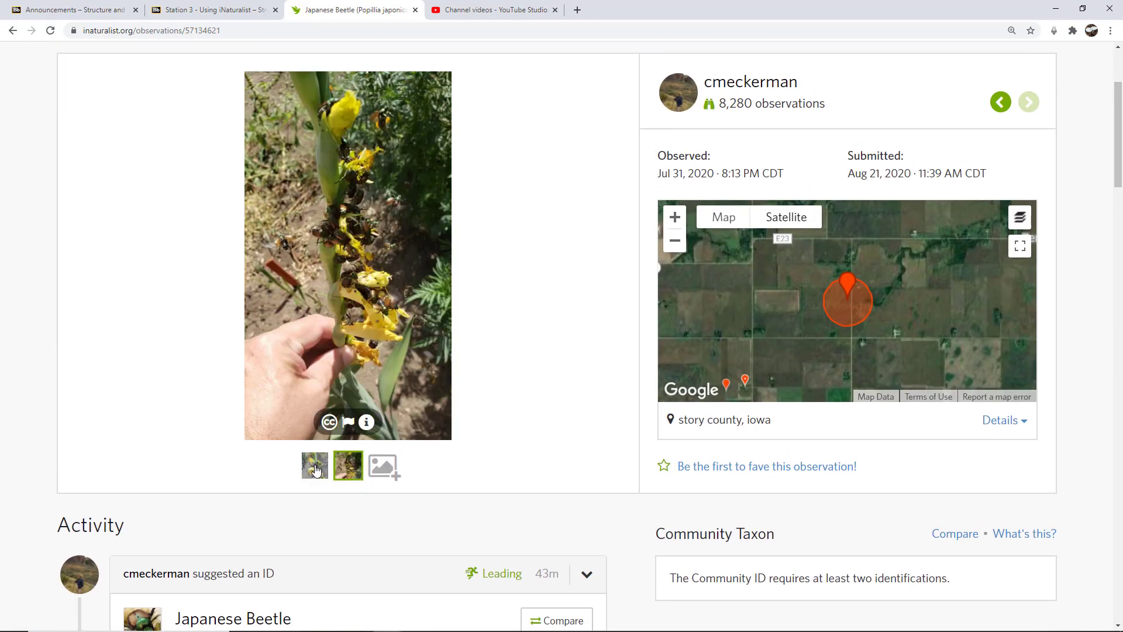
click(315, 467)
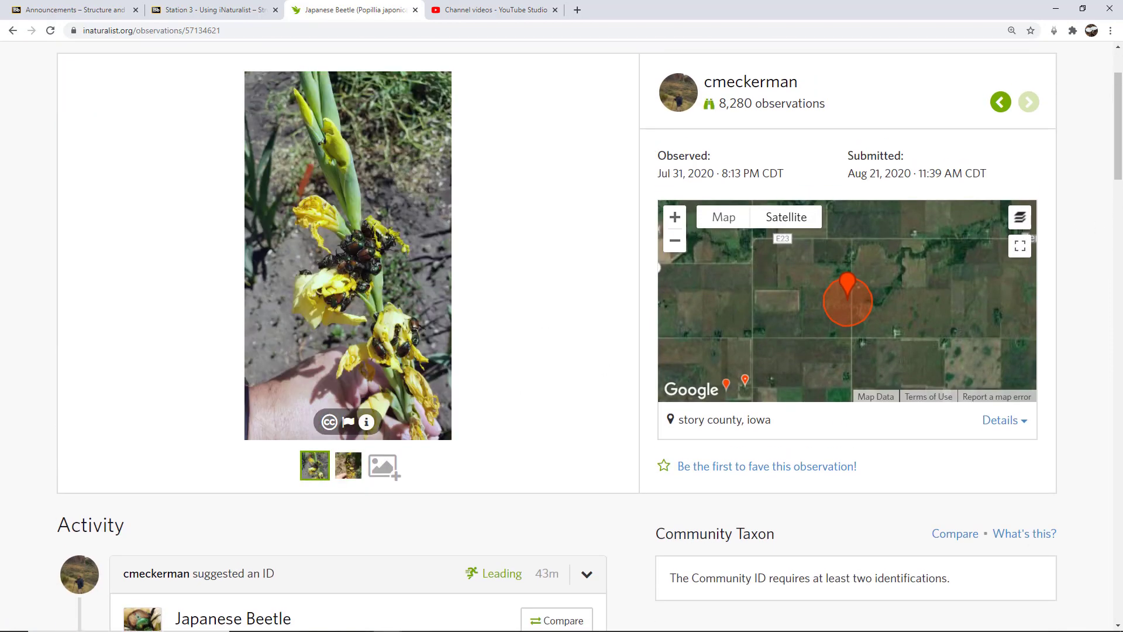
mouse_move(1119, 143)
mouse_down()
mouse_move(1118, 187)
mouse_move(1118, 122)
mouse_up()
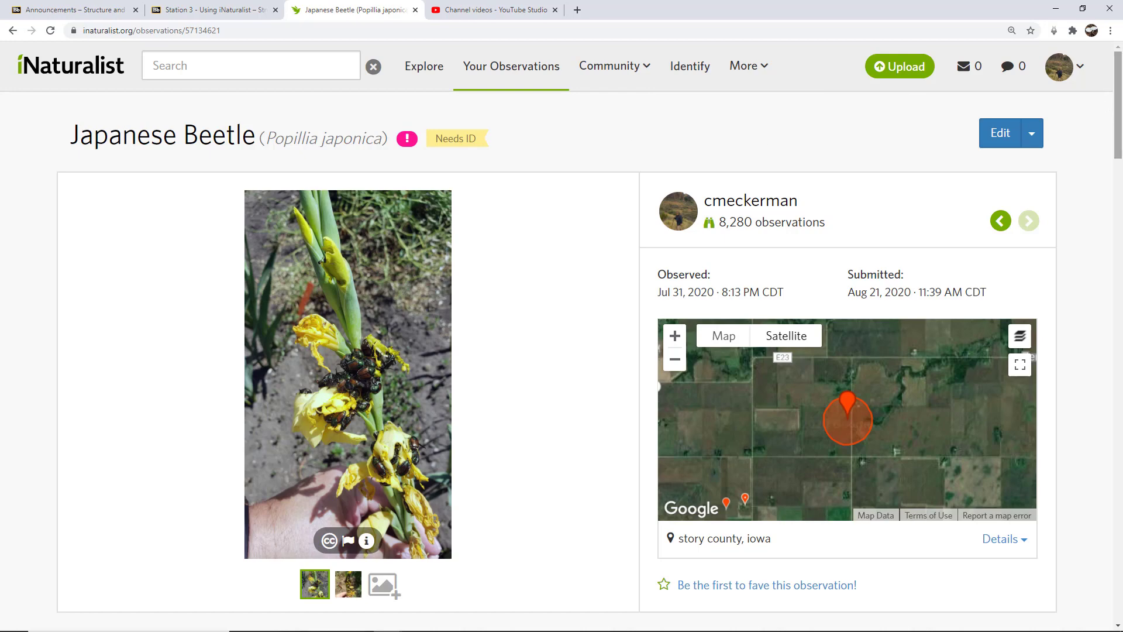
mouse_move(1121, 95)
mouse_down()
mouse_move(1118, 125)
mouse_move(1119, 104)
mouse_up()
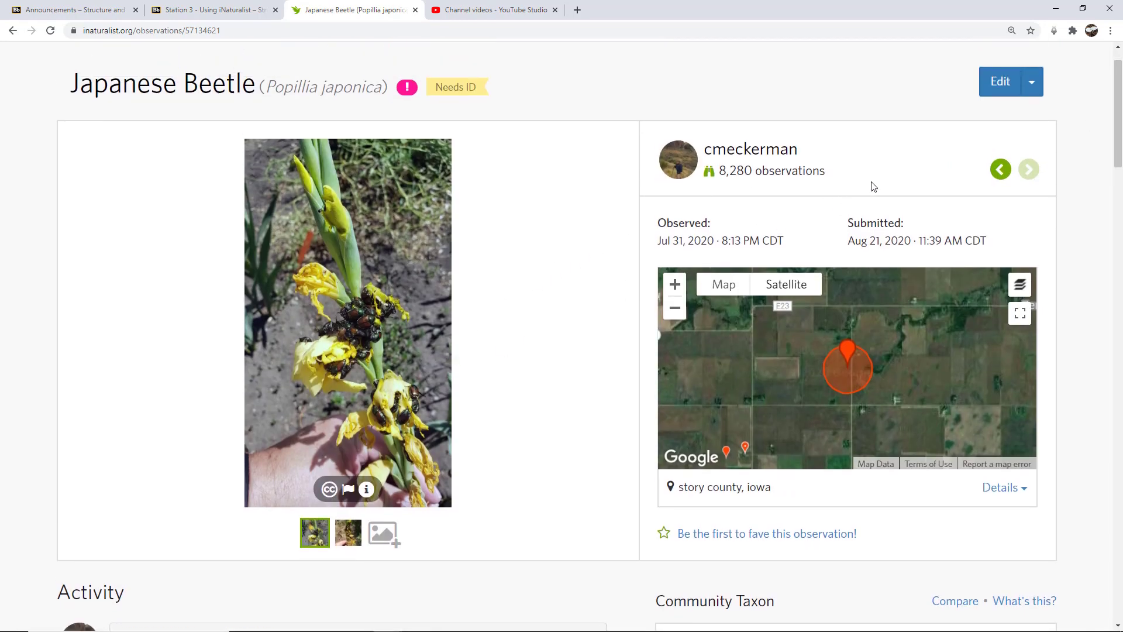
Reopen the observation for editing, deselect the newly added photo to mark it for removal, and cancel the edit without saving
click(989, 87)
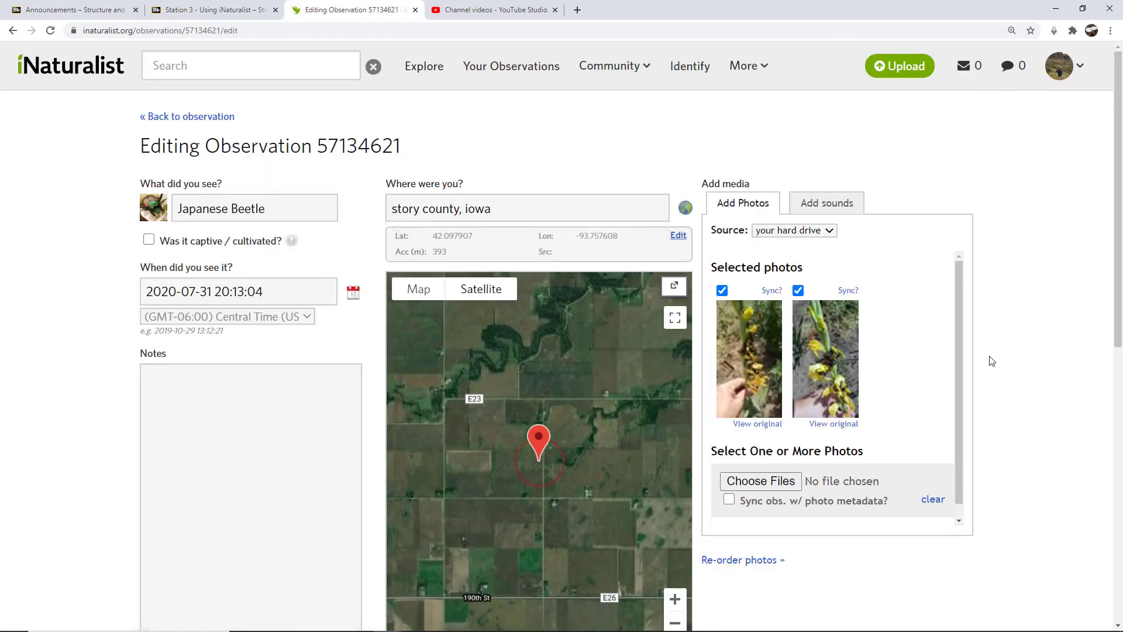
click(799, 291)
scroll(334, 523, down, 2)
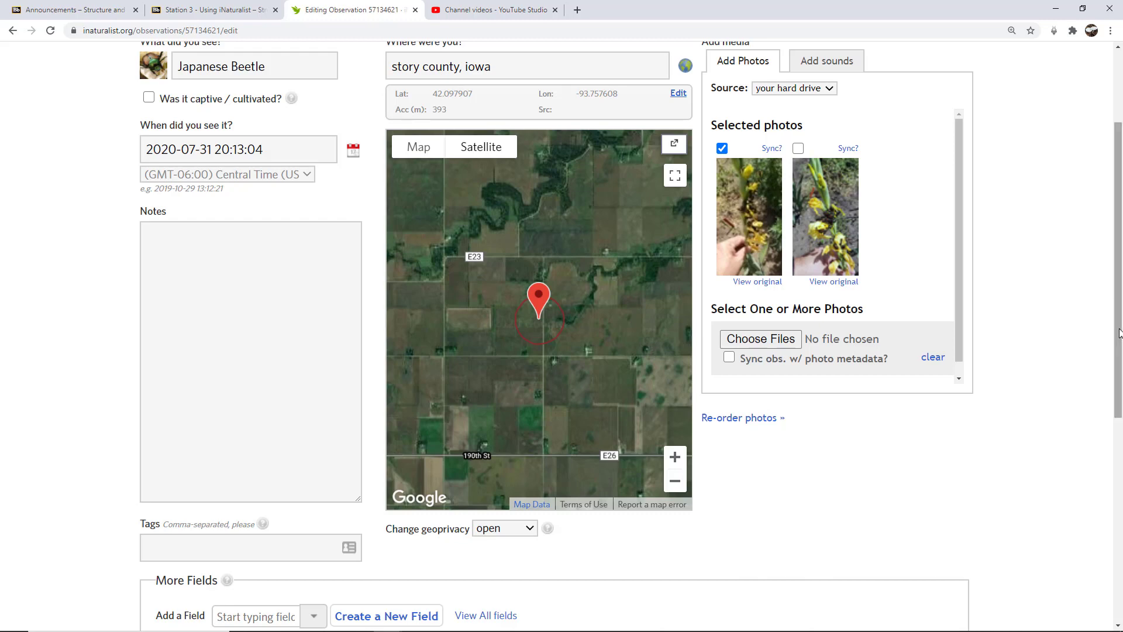
scroll(1118, 332, down, 3)
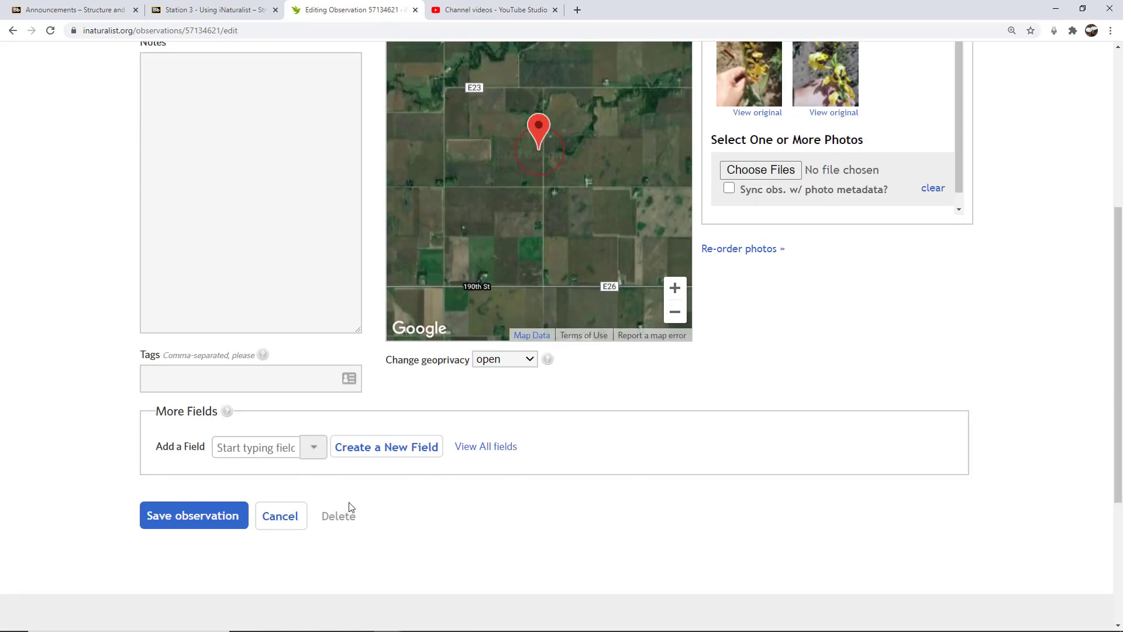
click(291, 522)
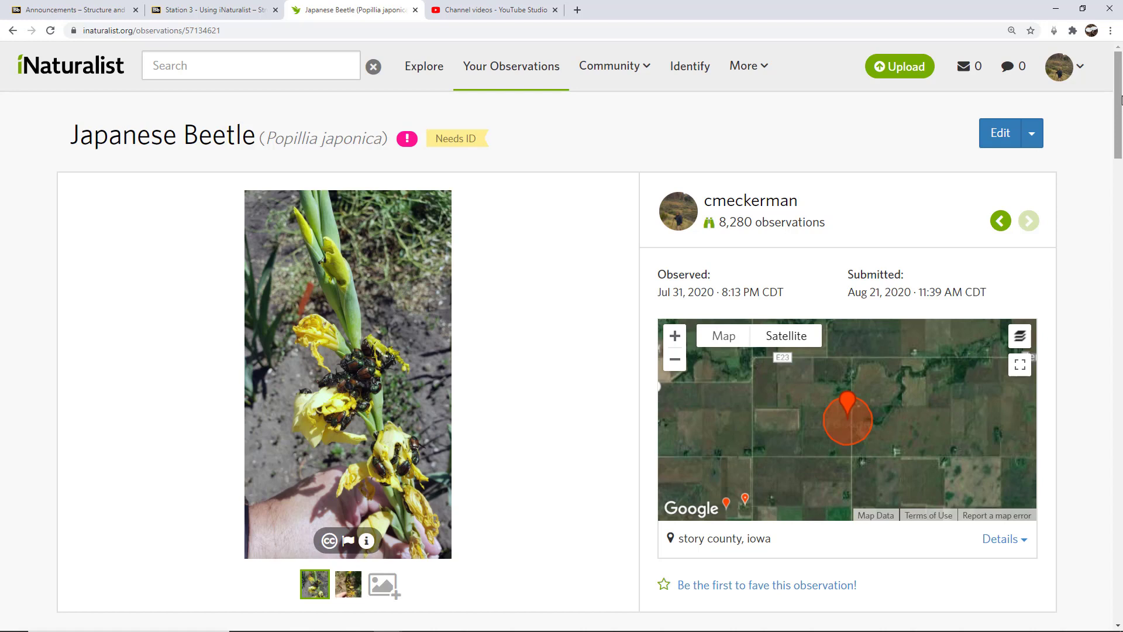
drag(1121, 99, 1121, 105)
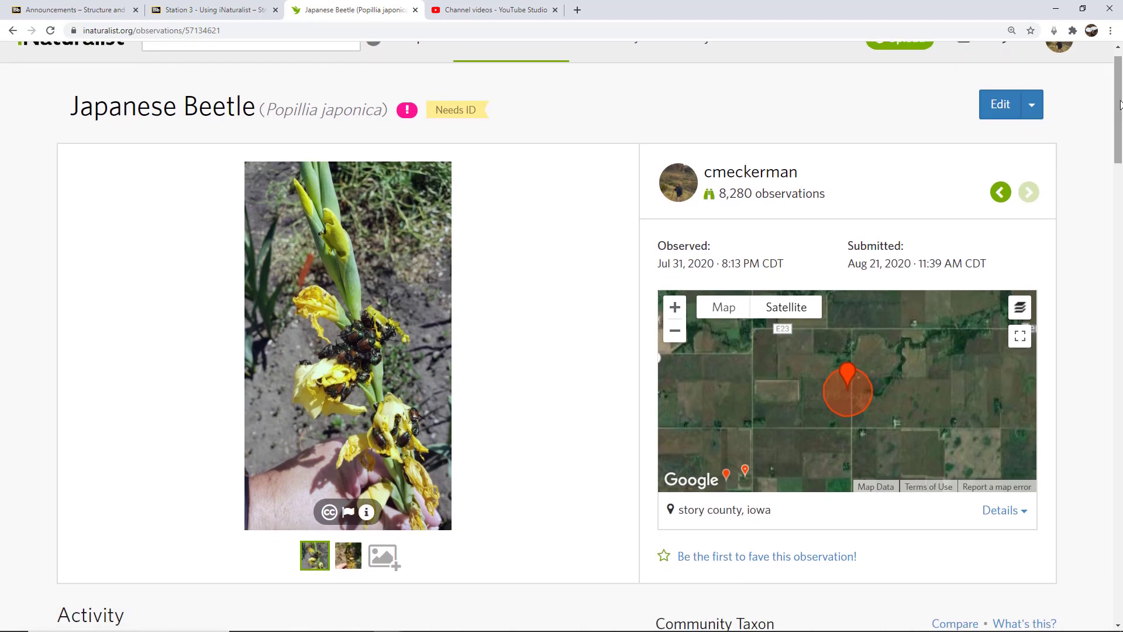